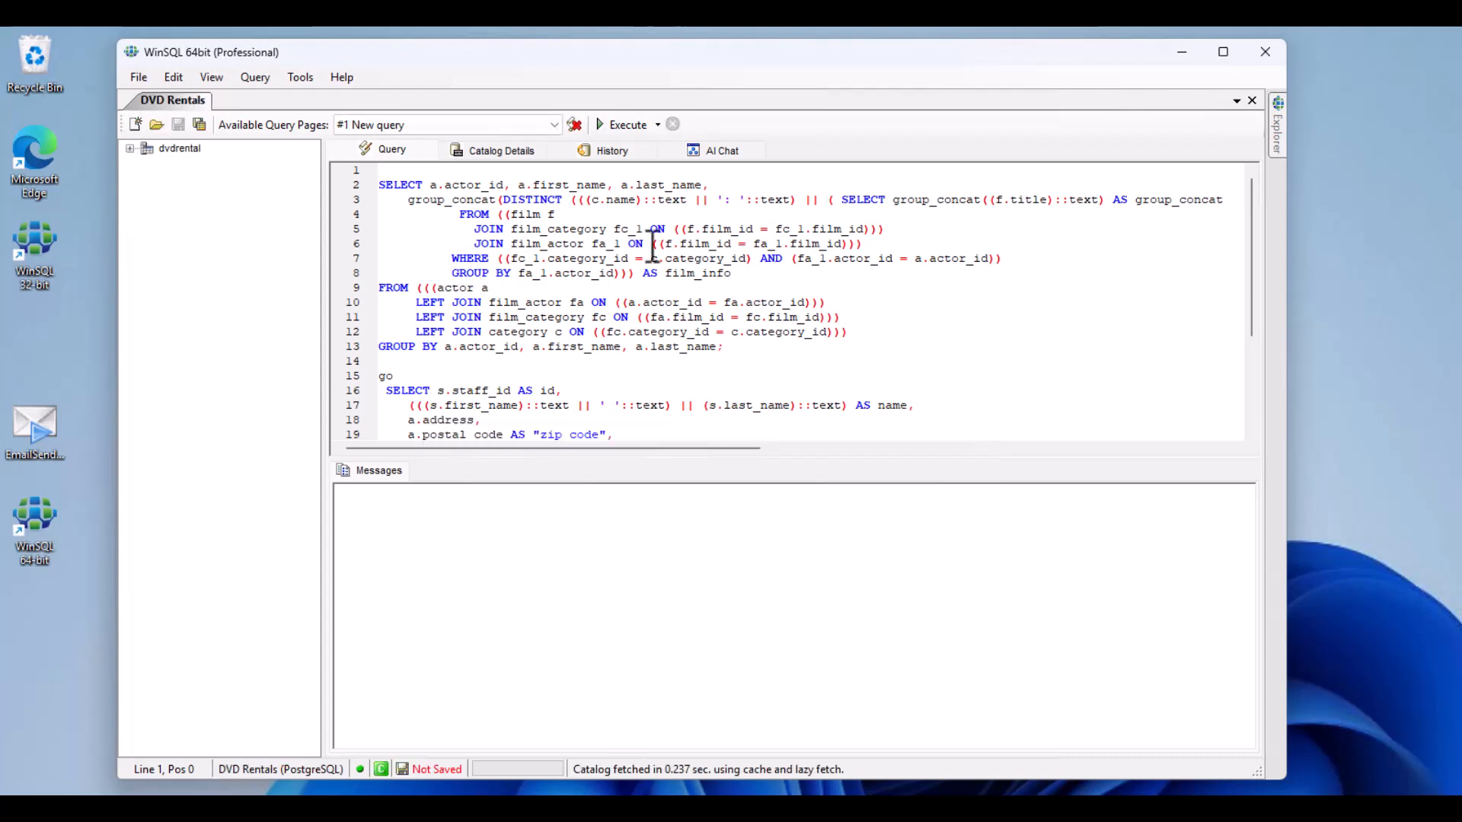
Step: Open the AI configuration from the AI chat and follow the Google Gemini link for creating an API key
click(708, 152)
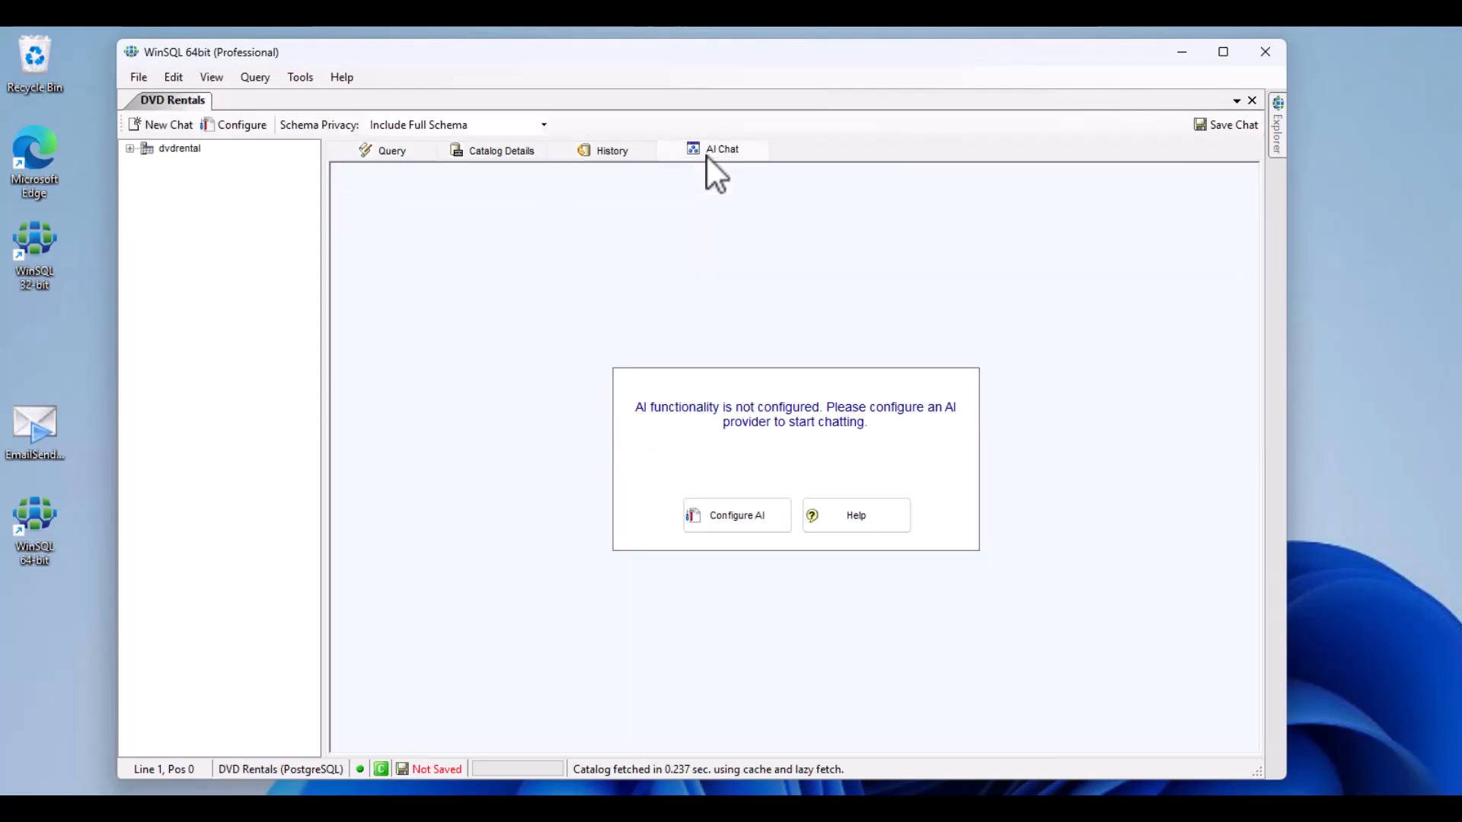
click(722, 526)
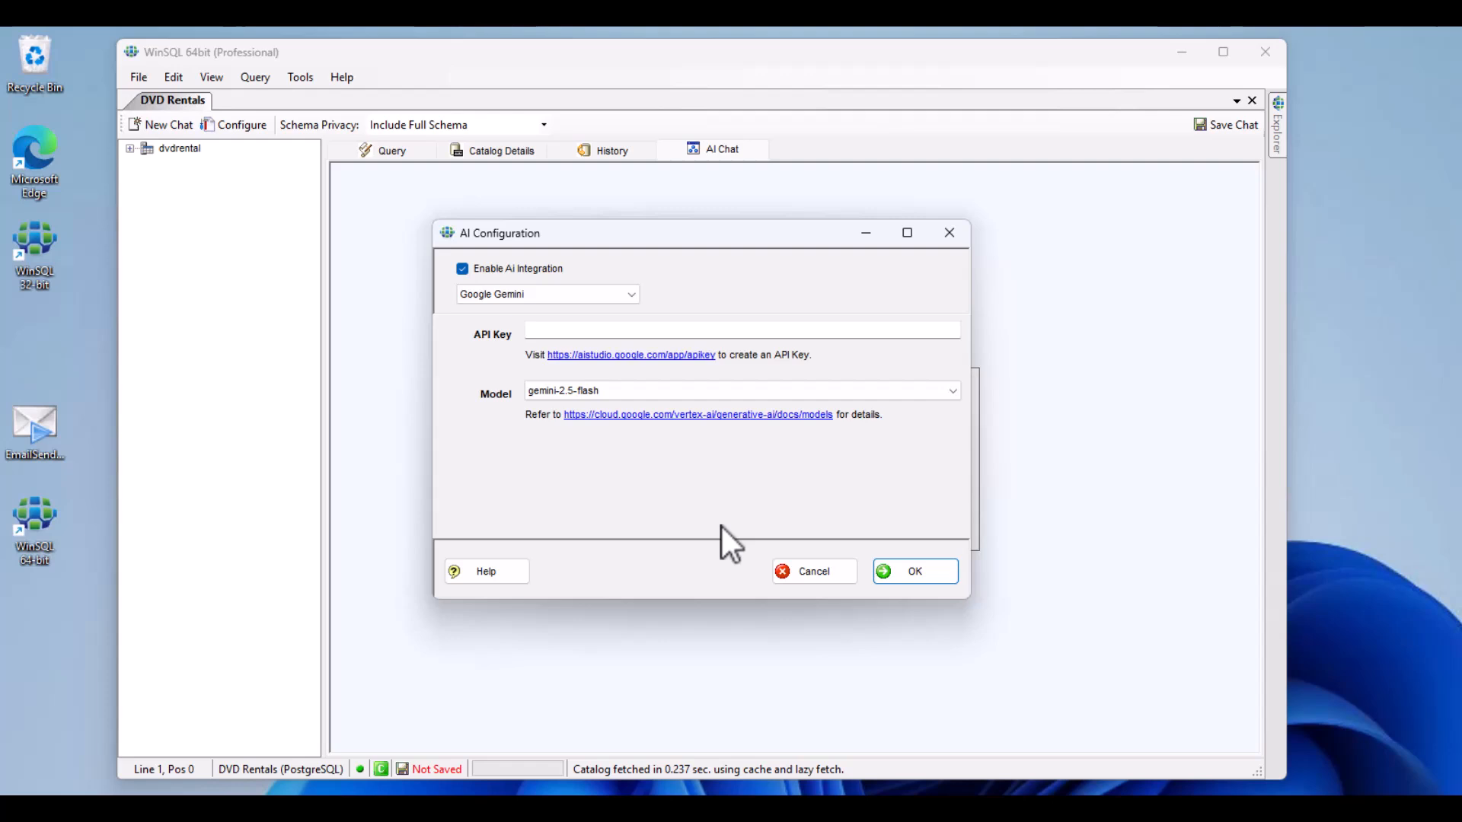
click(642, 356)
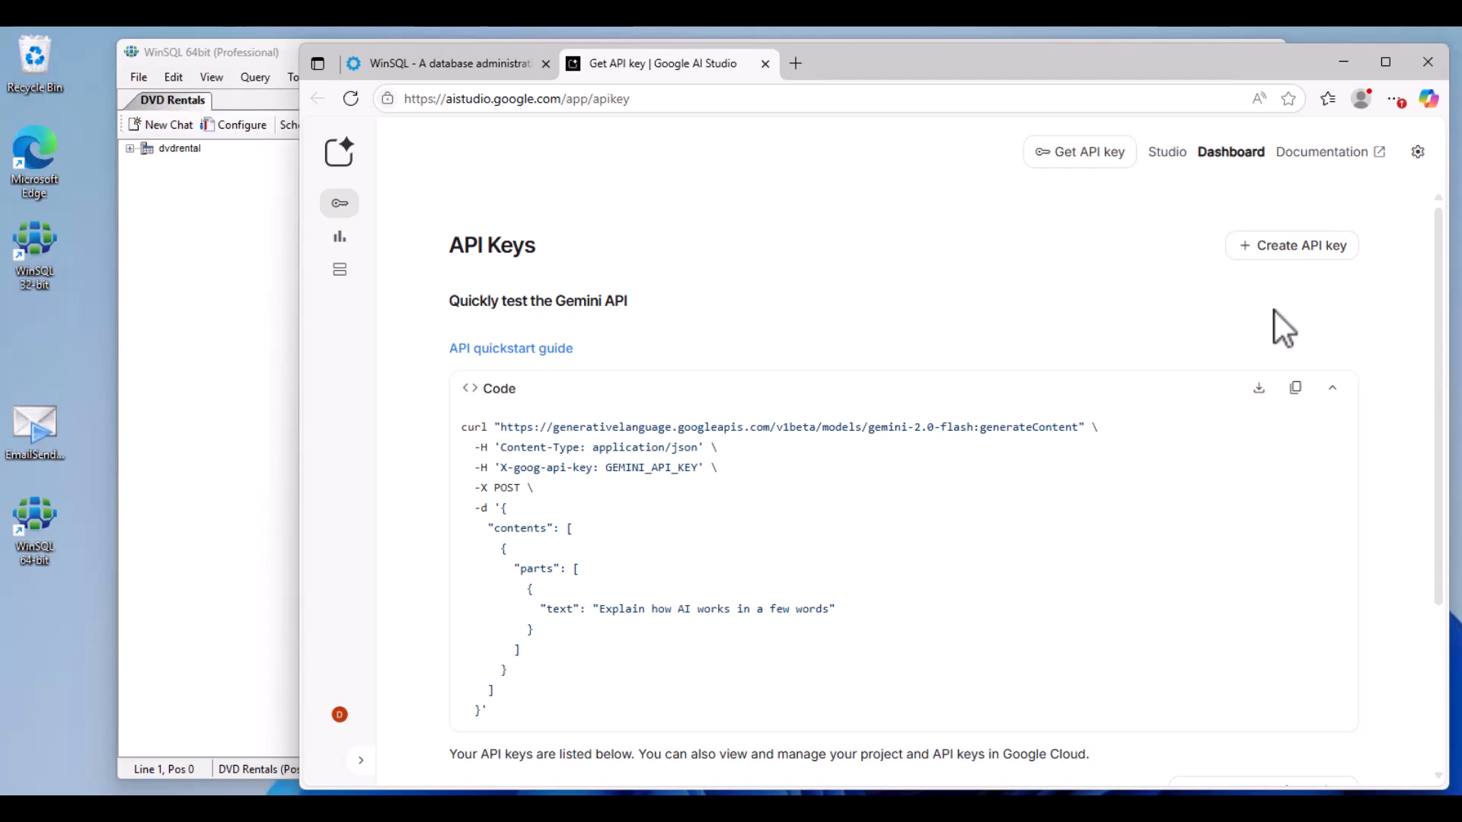
Step: Create an API key in the existing Gemini API Google Cloud project and copy the generated key
click(1287, 247)
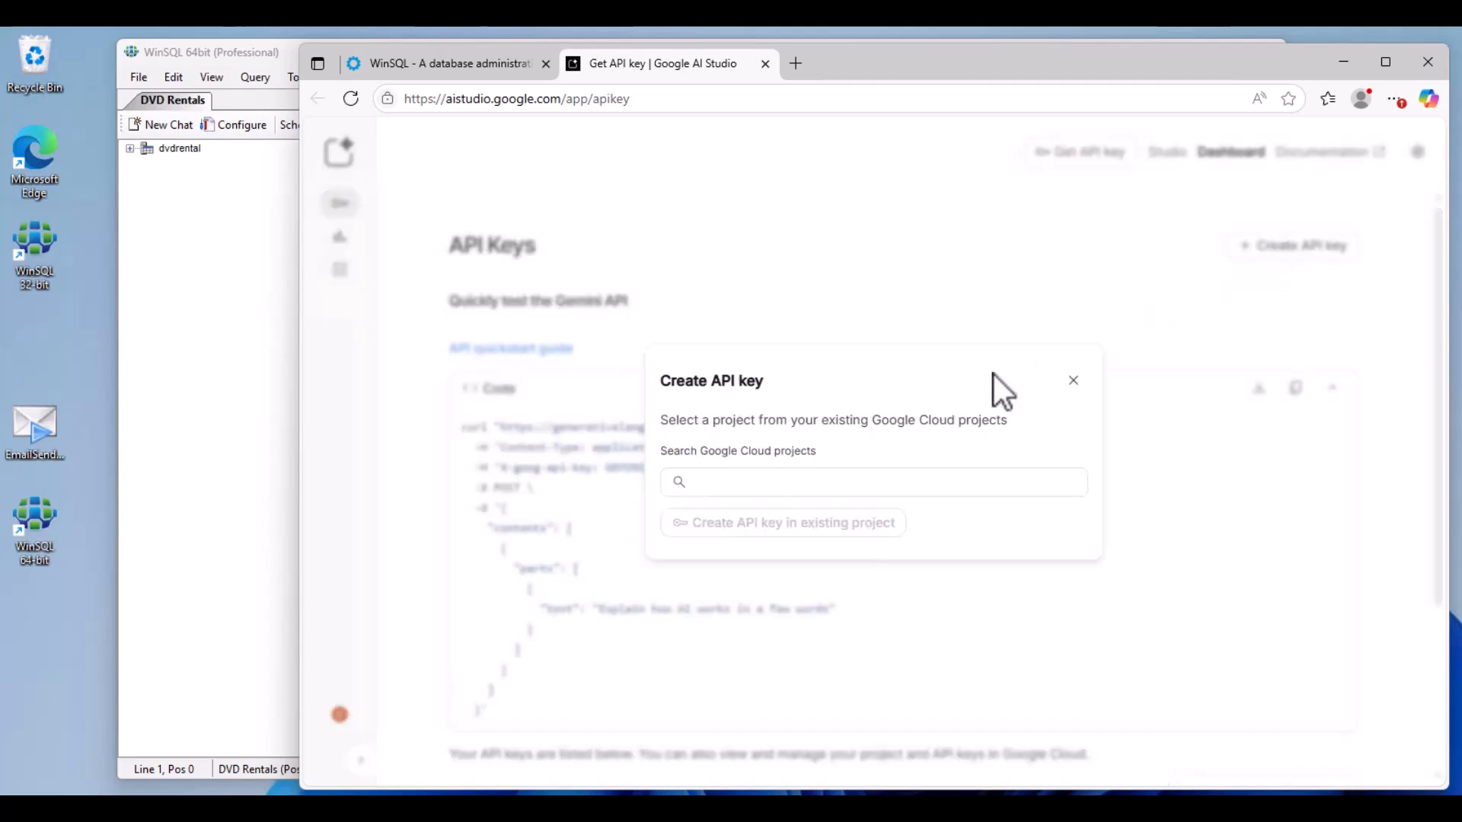
click(838, 493)
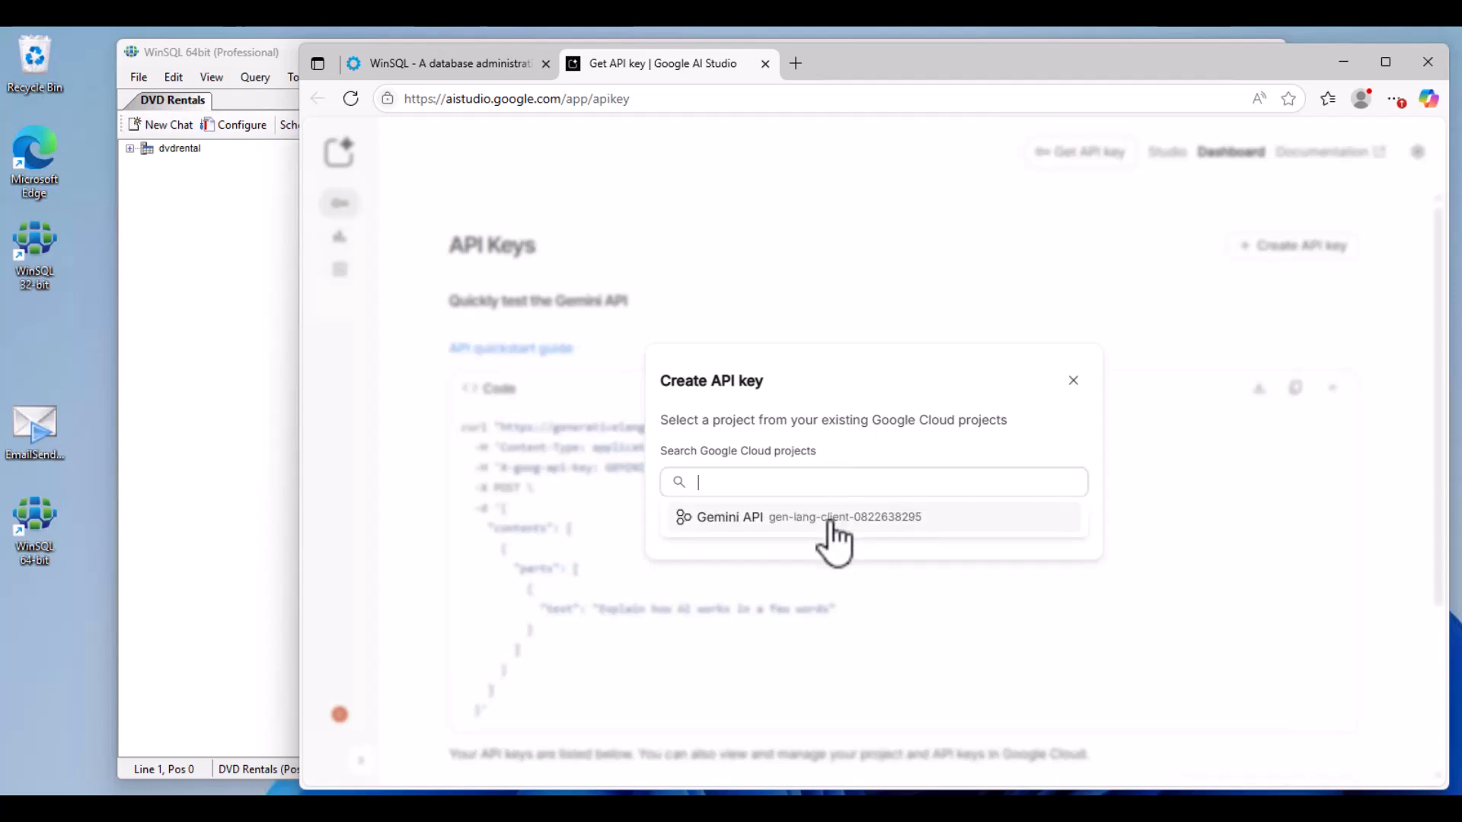
click(830, 521)
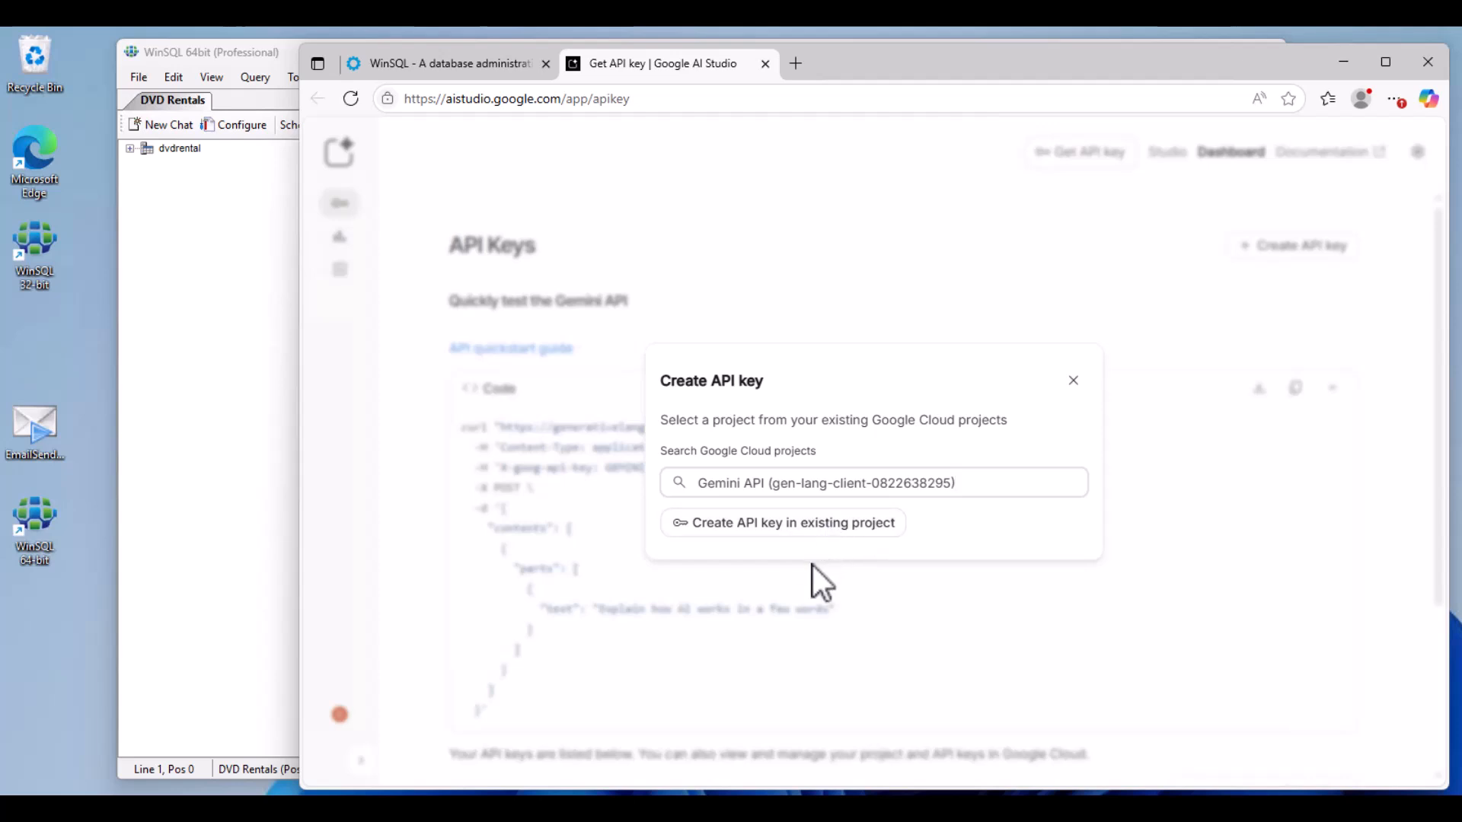
click(807, 523)
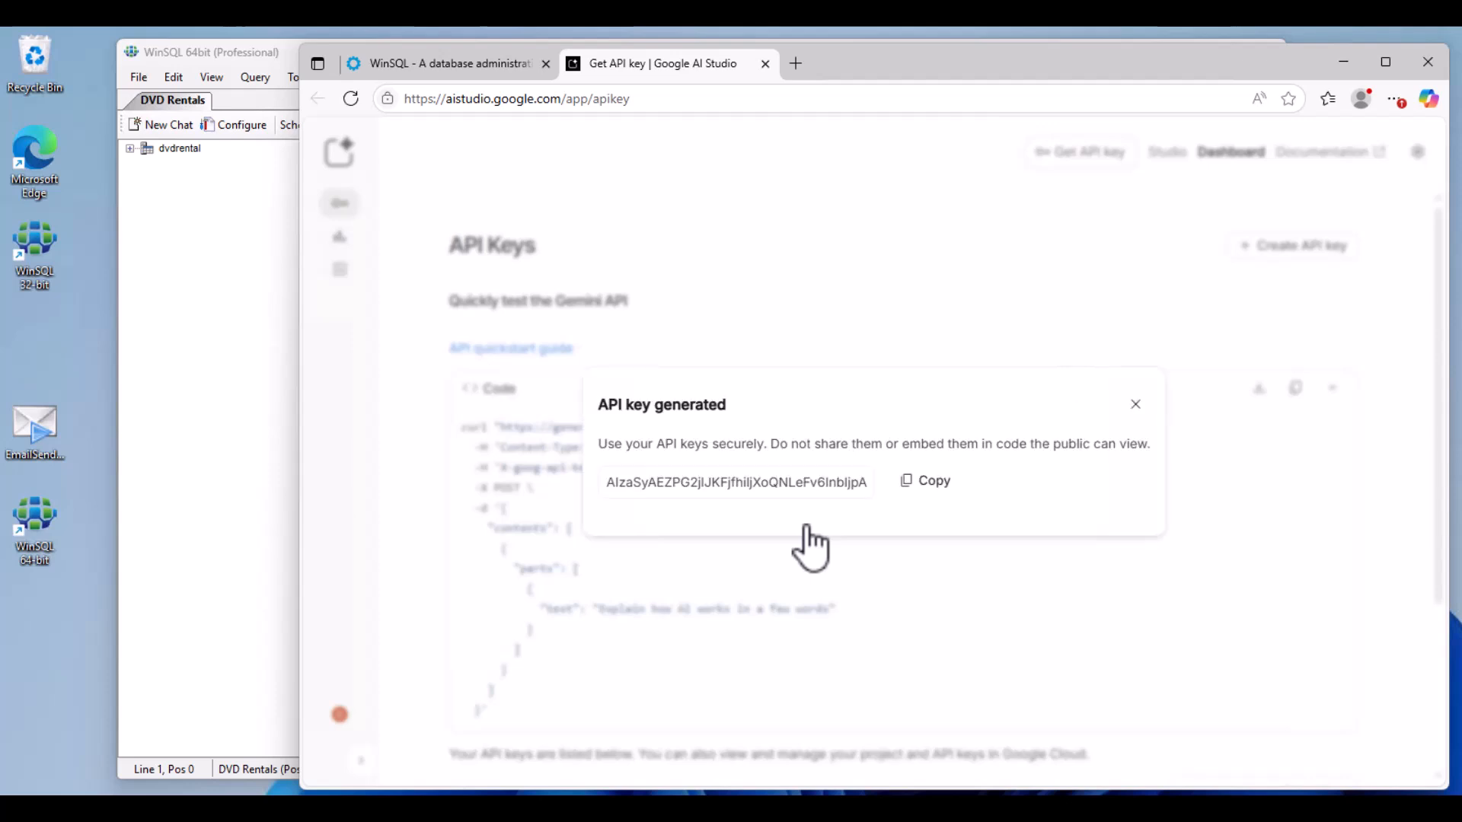
click(942, 486)
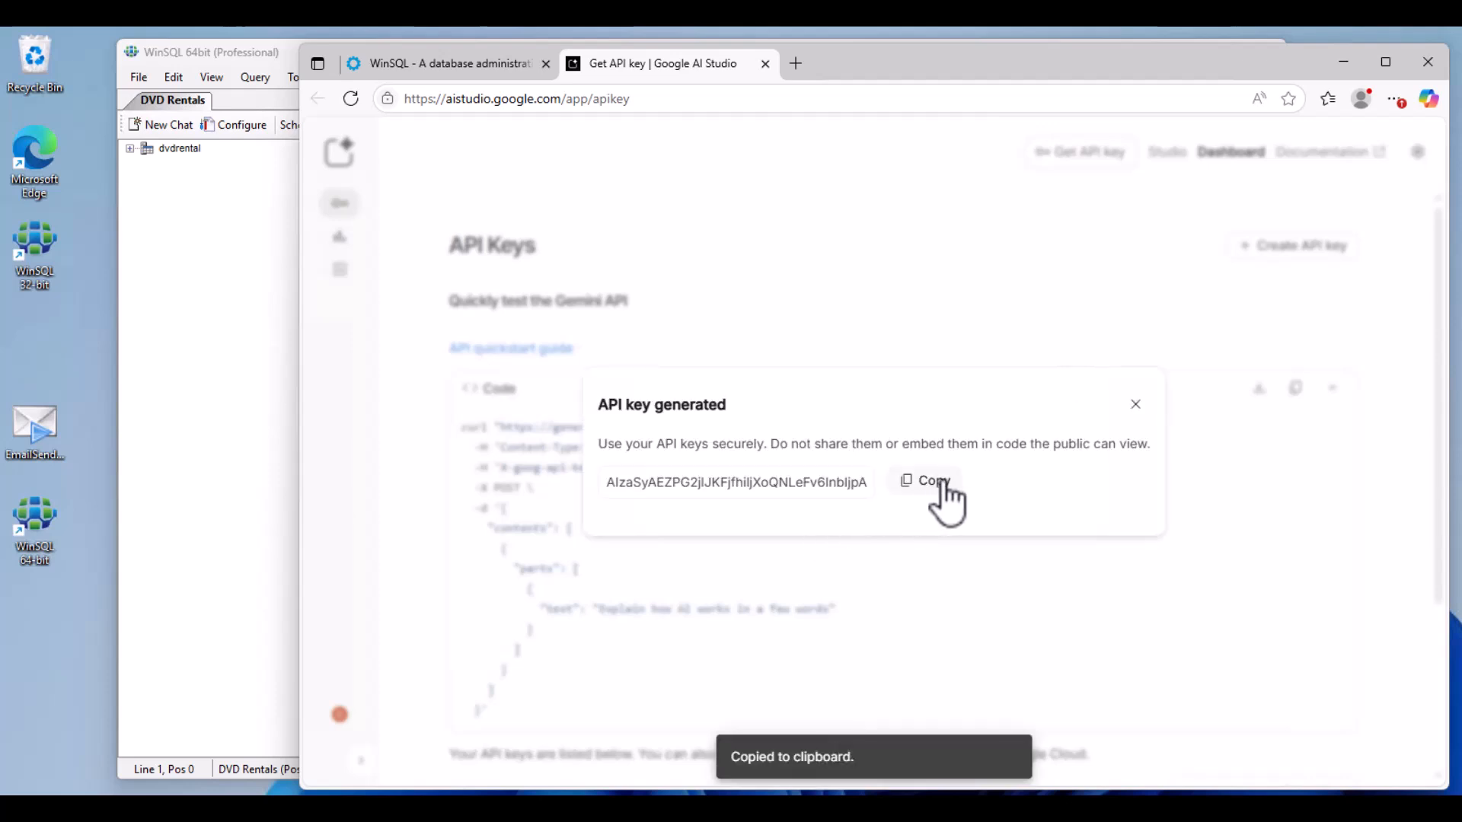
Step: Switch back to WinSQL, paste the API key into the Google Gemini configuration and apply the settings
click(1344, 62)
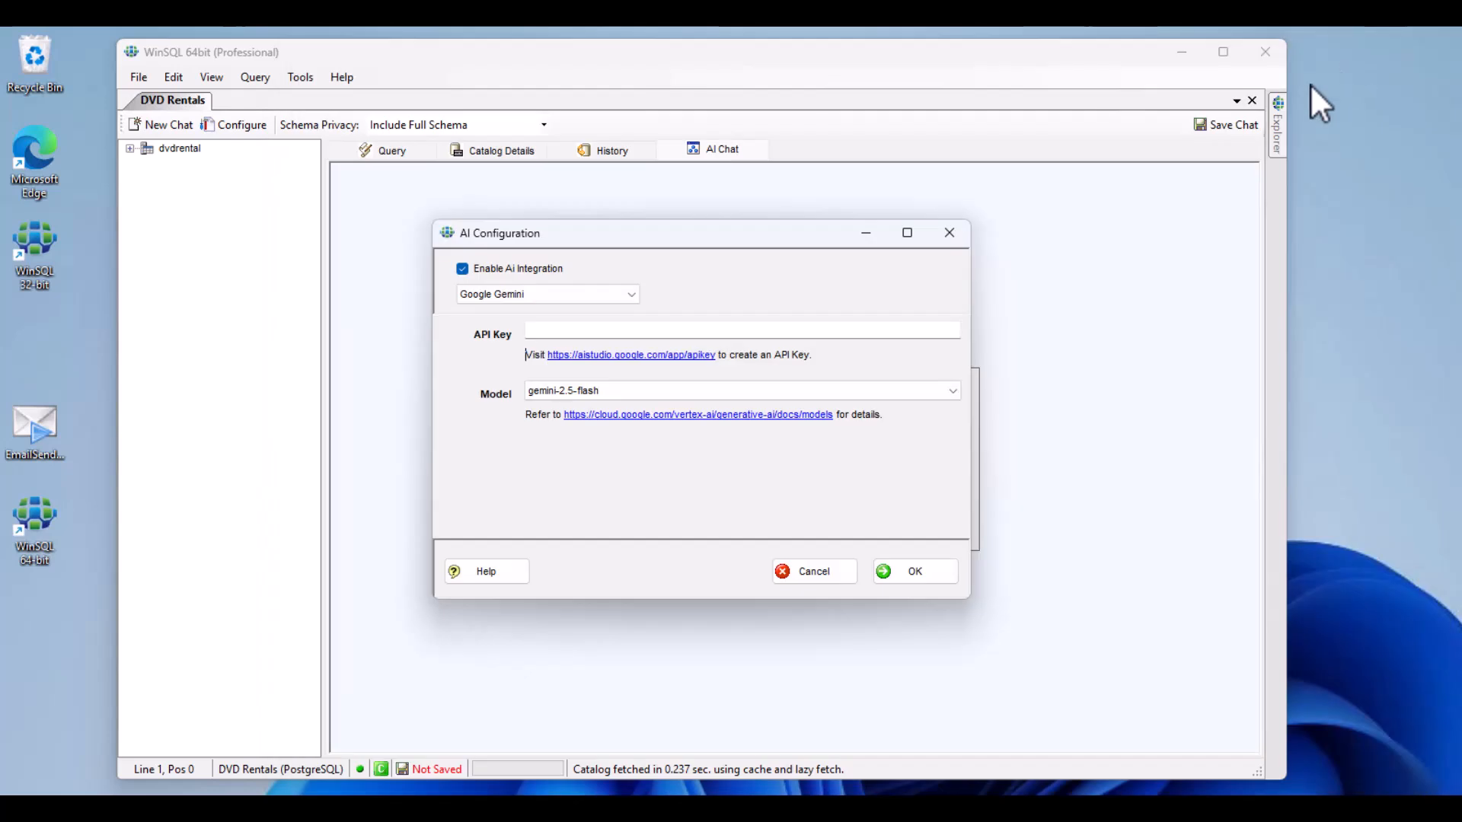
click(625, 330)
right_click(624, 331)
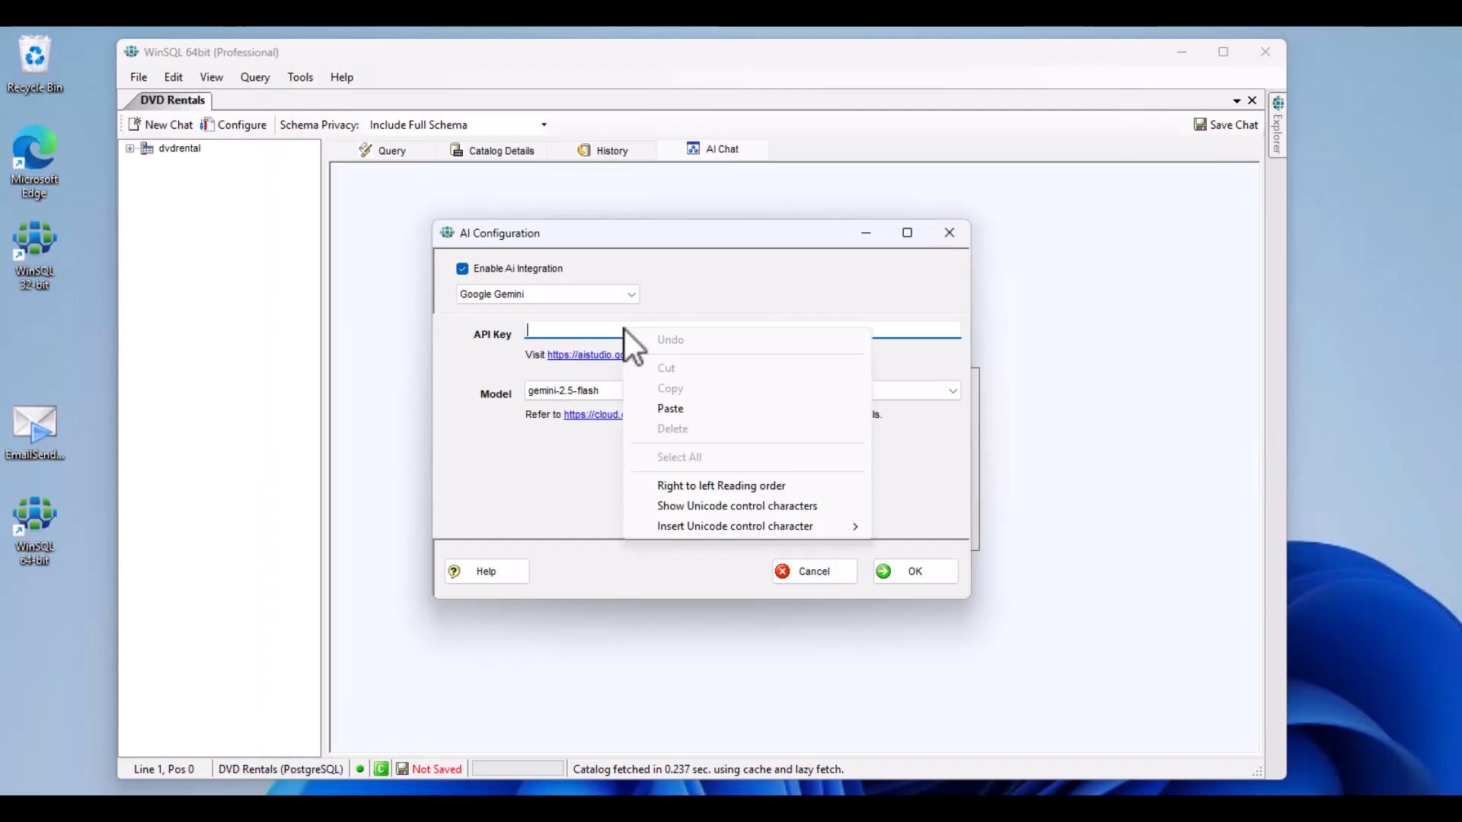
click(673, 409)
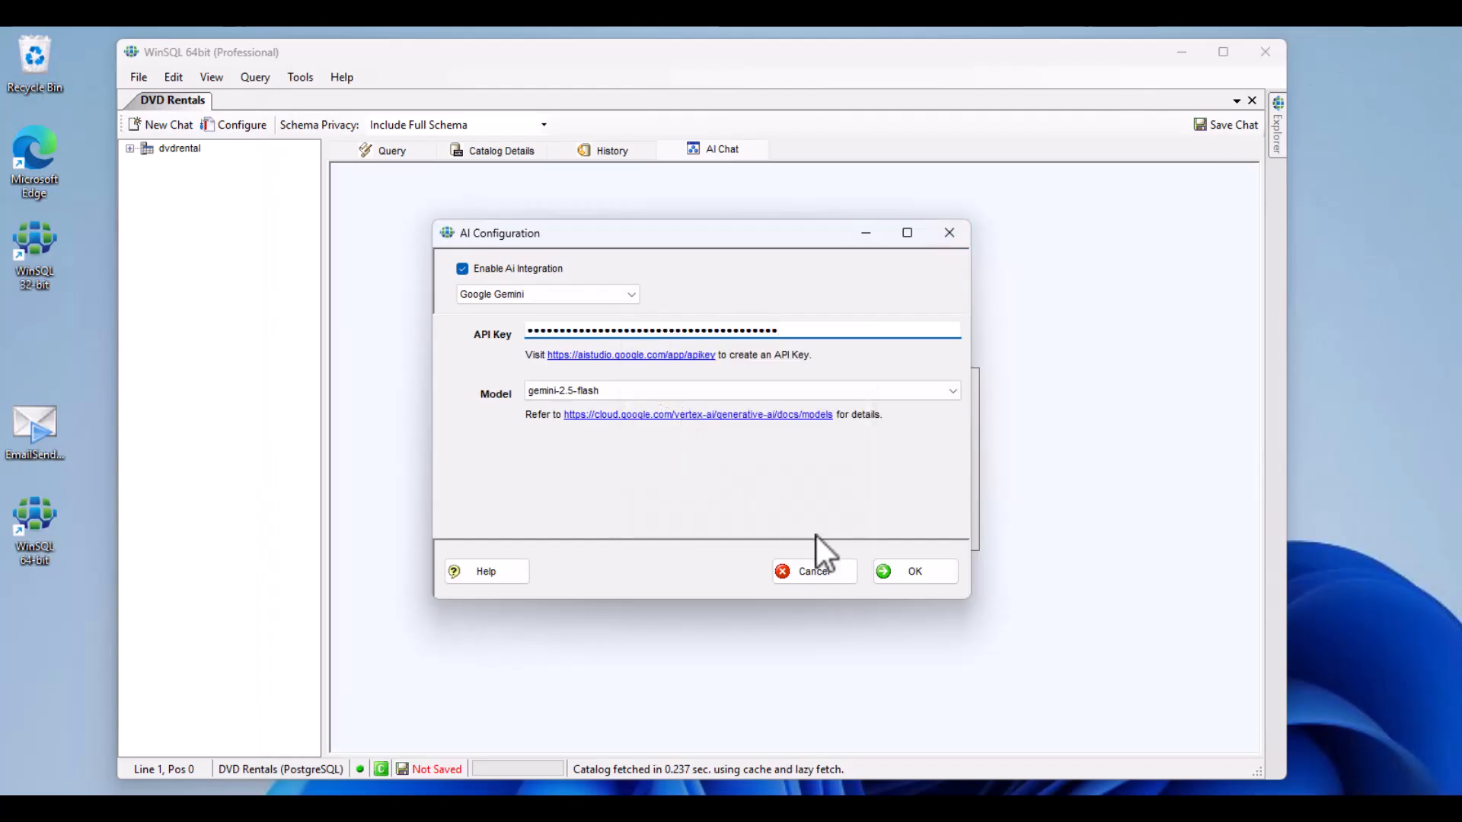
click(939, 577)
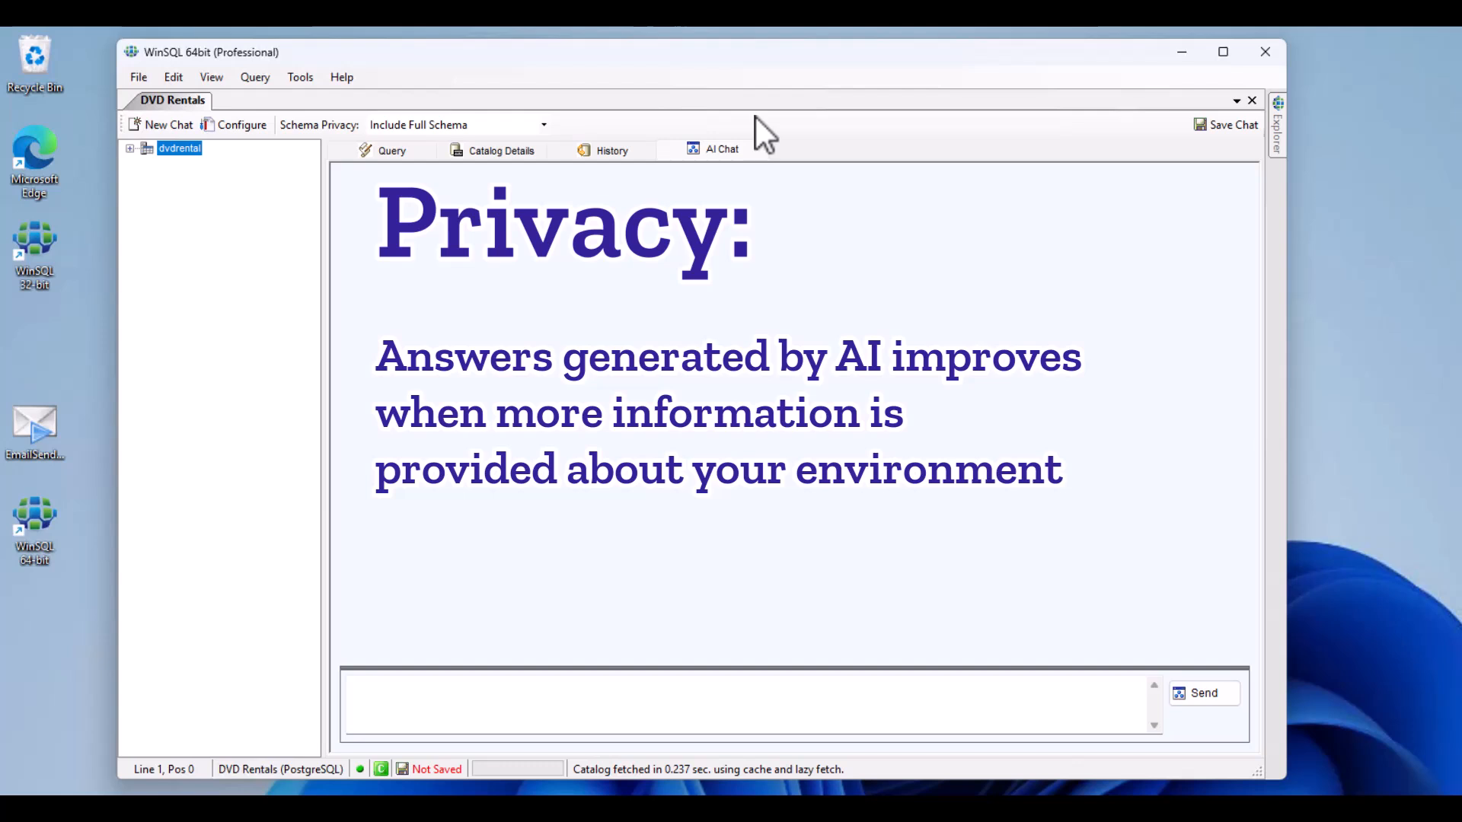
Step: With Include Full Schema, ask "Analyze the database design and let me know if a customer can rent videos from multiple stores. If not, suggest a better design."
click(545, 126)
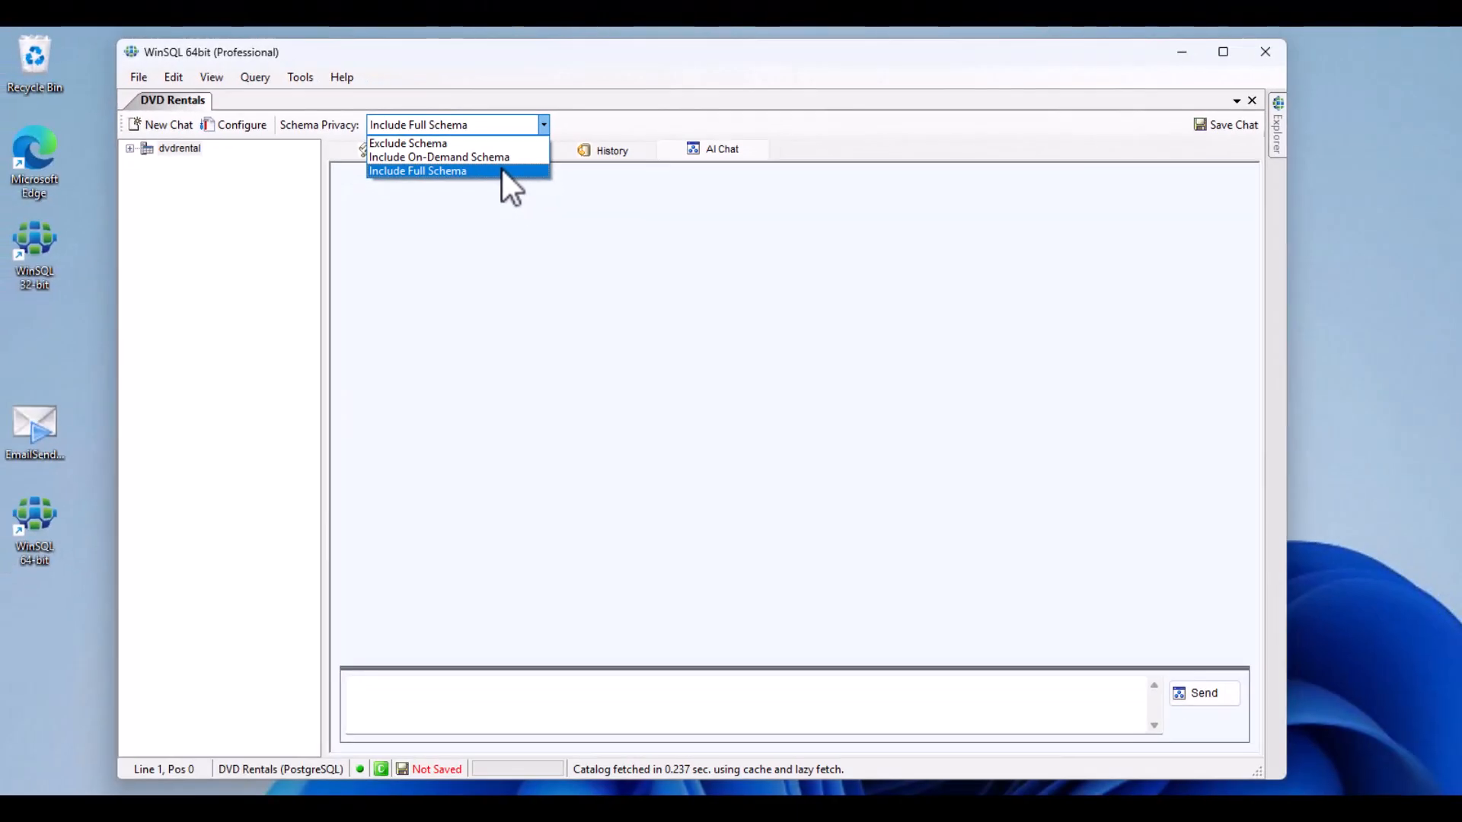
click(501, 169)
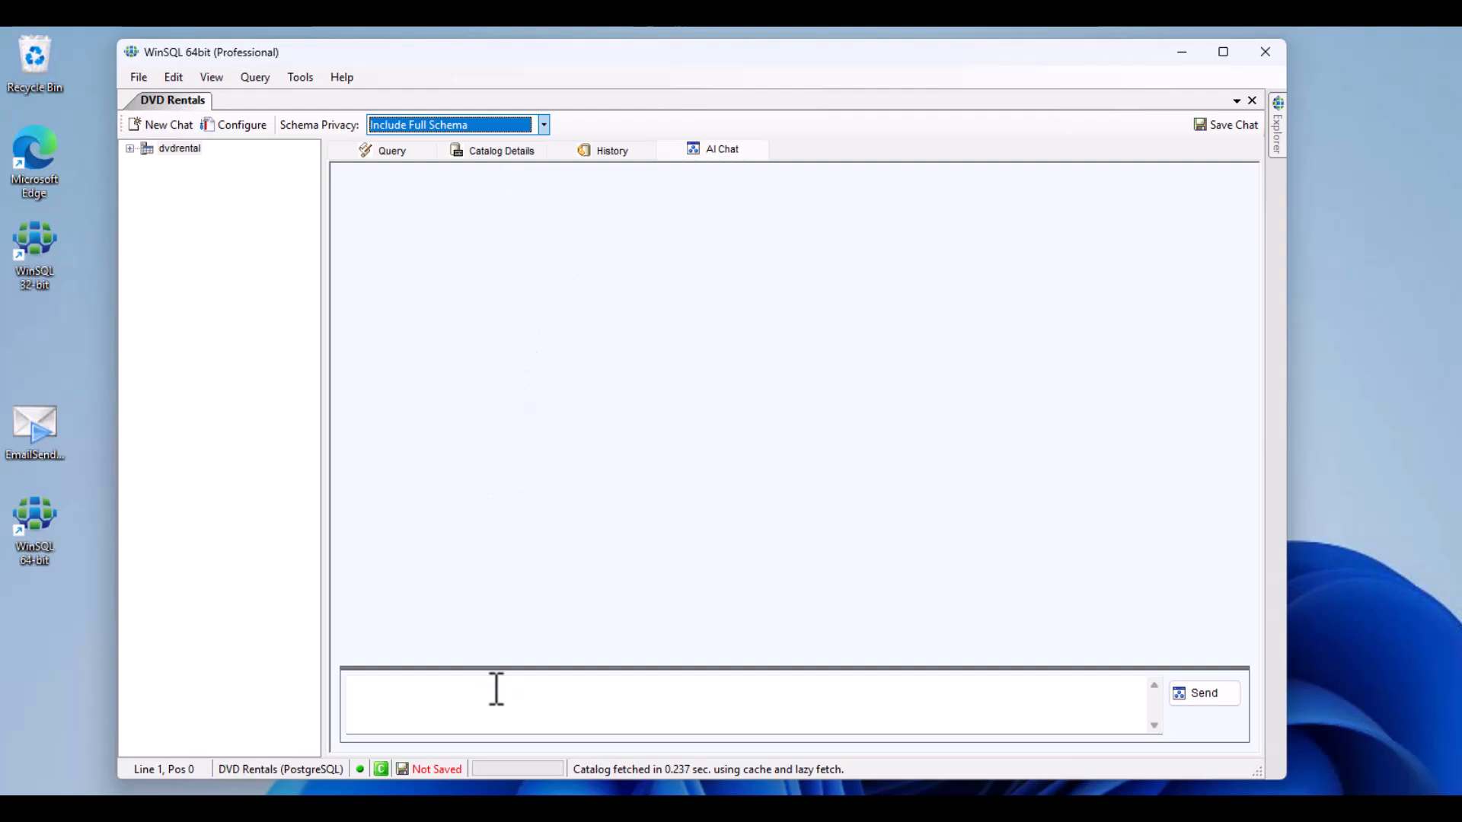
click(498, 701)
key(ctrl+v)
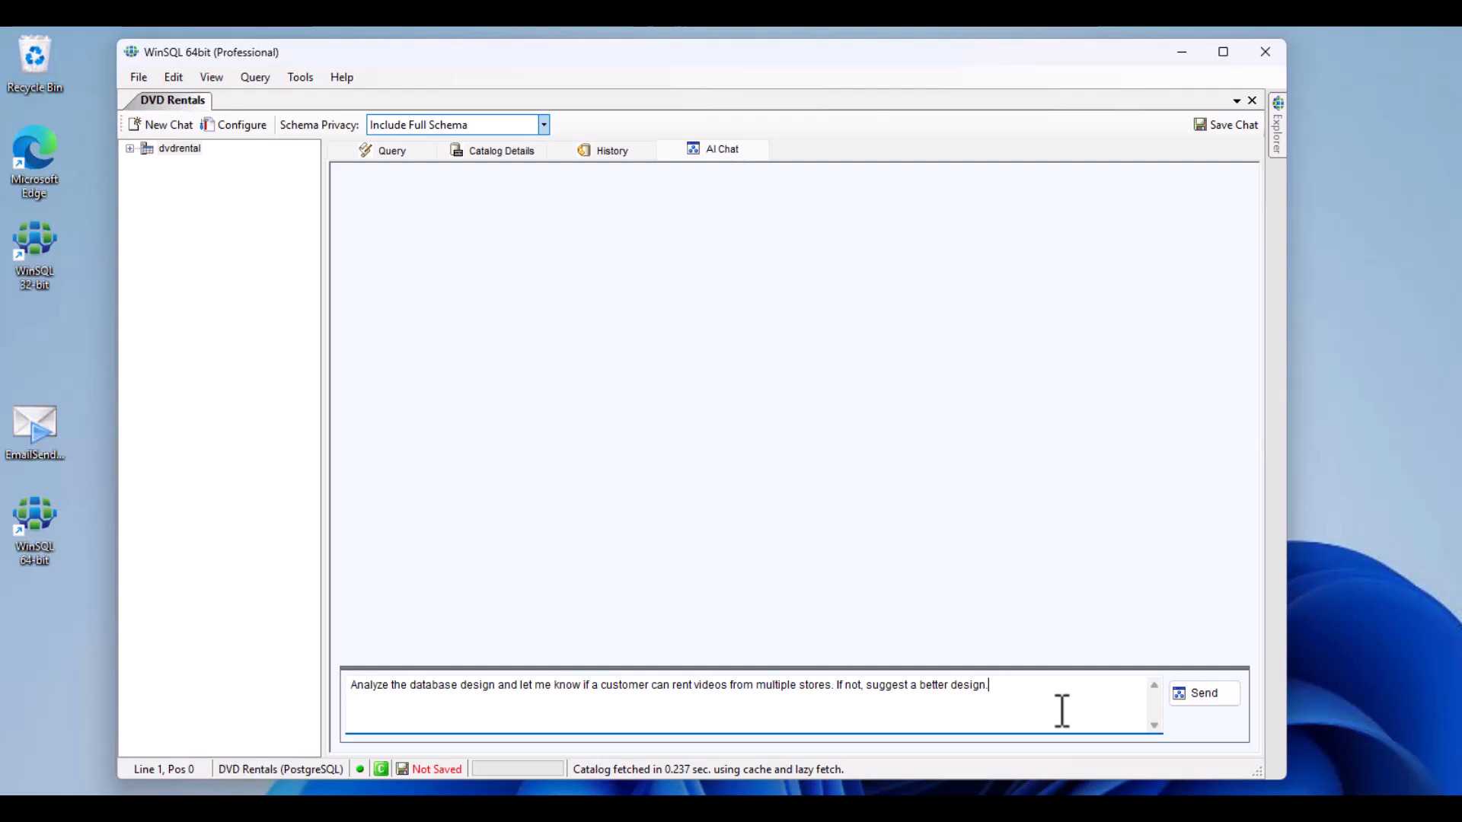
click(1209, 695)
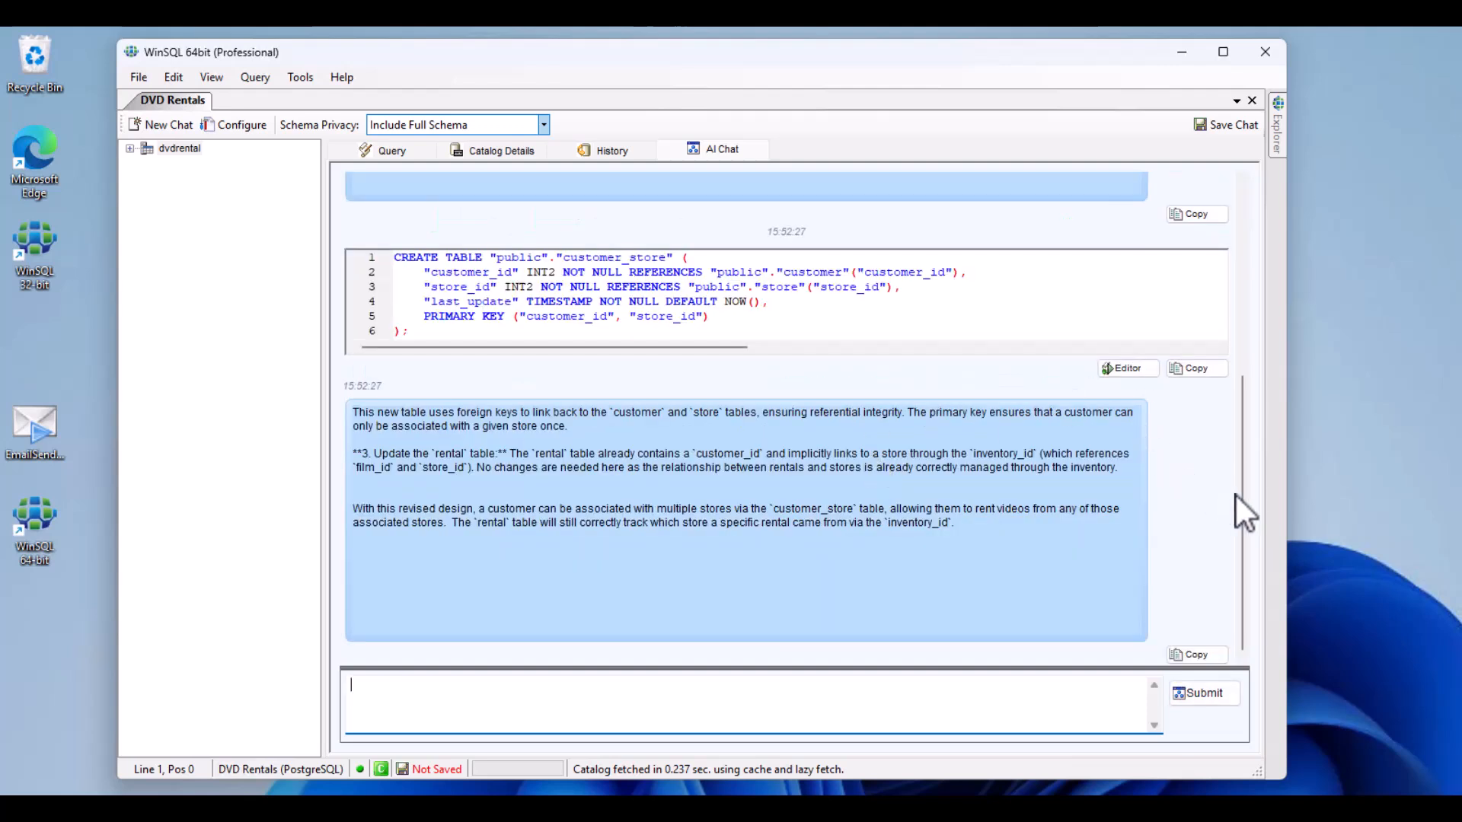
Step: Review the AI's reply, save the chat as AiChat-2025_8_21_15_52_43_374.html in Downloads and look through the exported page
drag(1243, 501, 1232, 304)
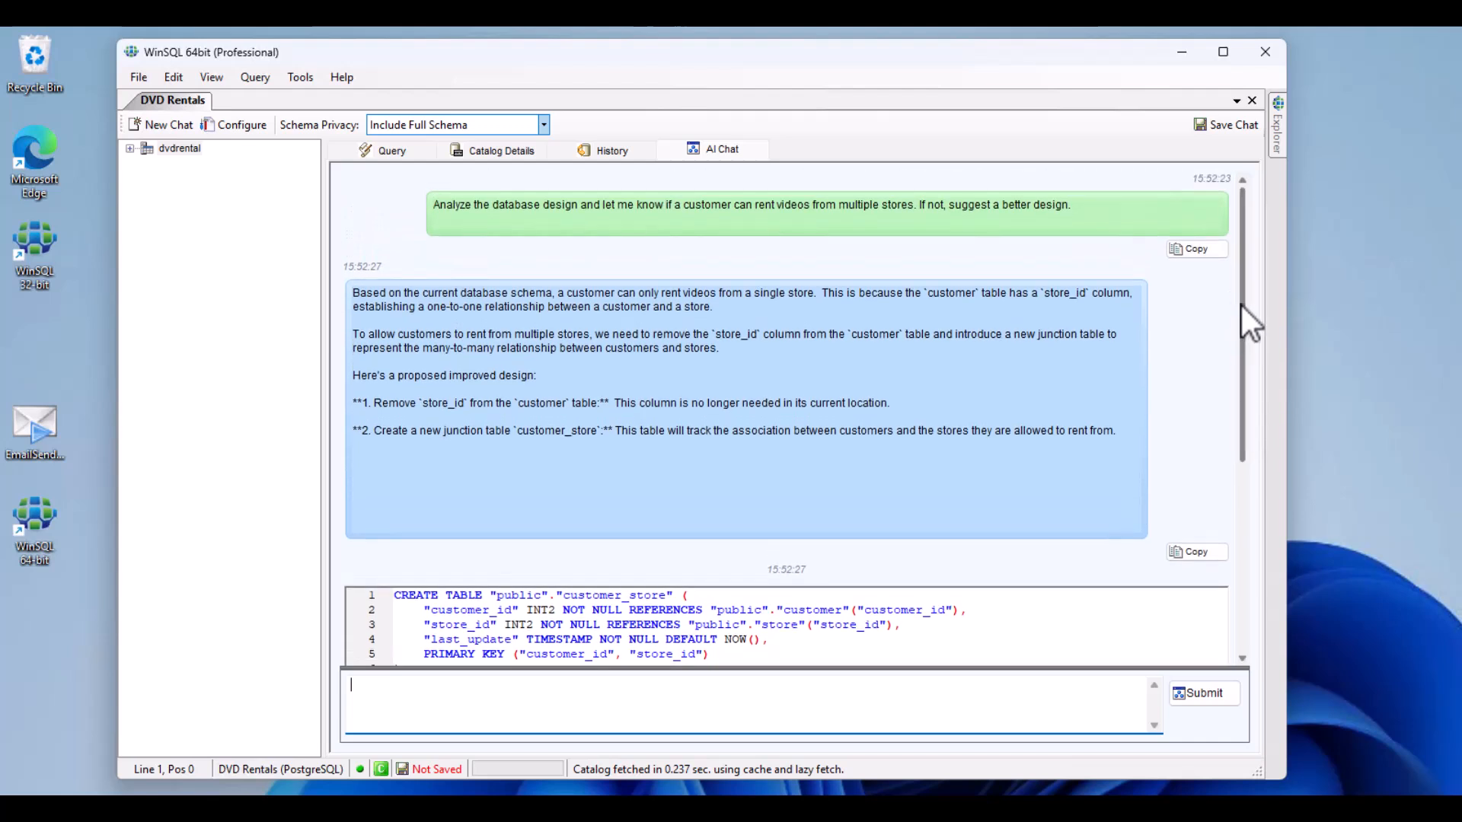
drag(1241, 304, 1241, 379)
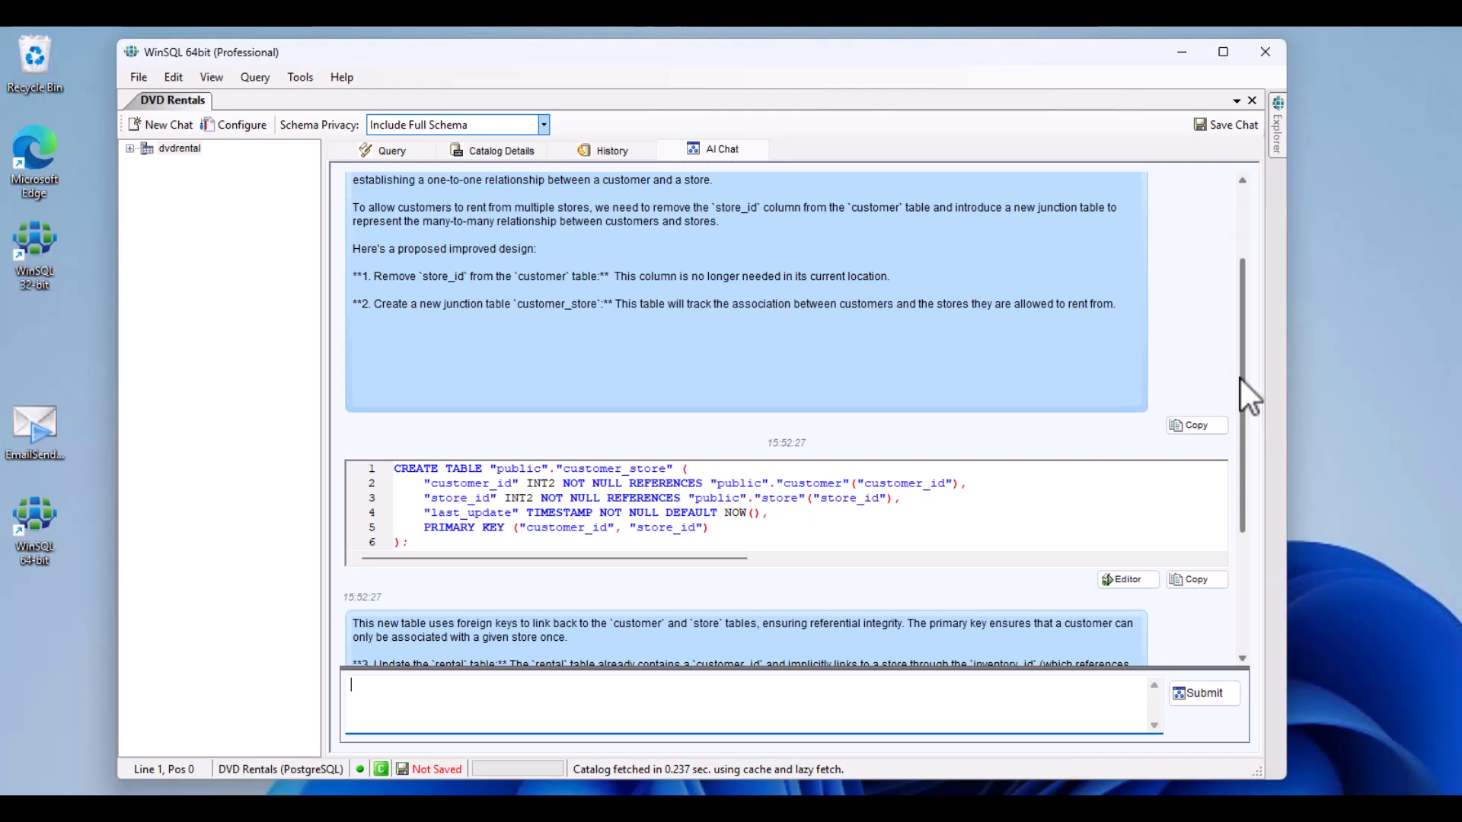
click(1226, 126)
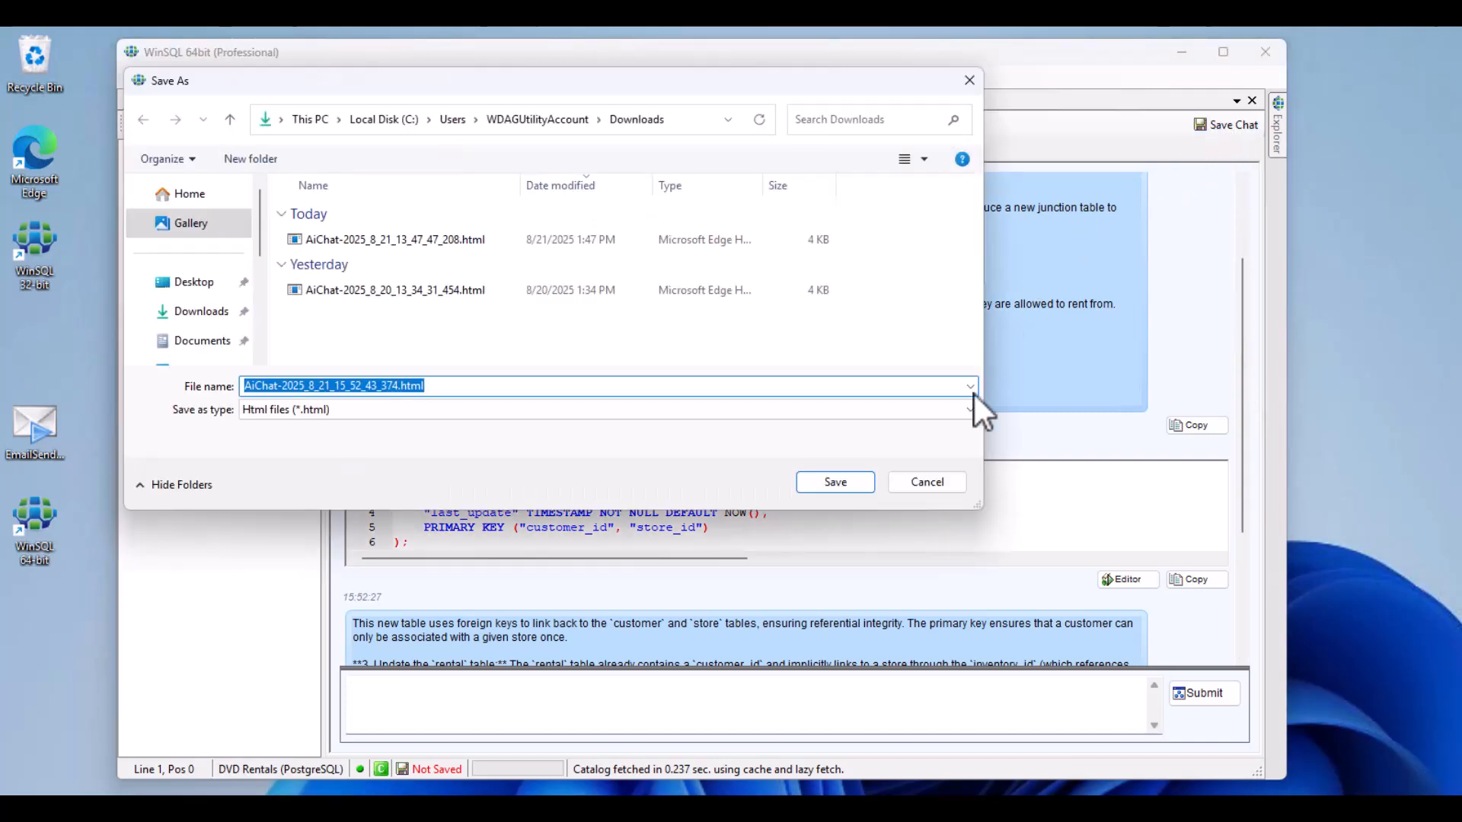
click(850, 482)
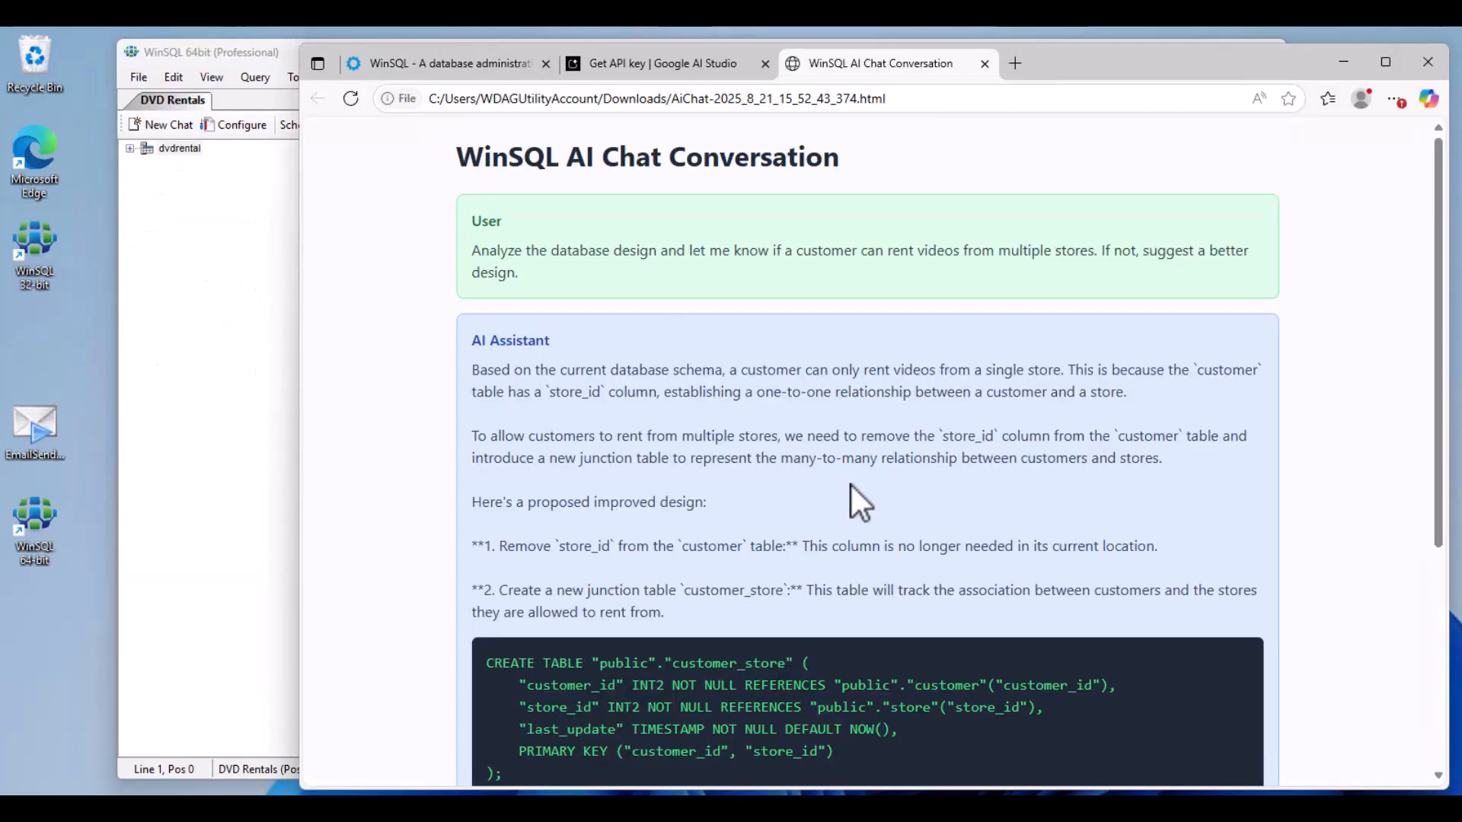
scroll(851, 485, down, 6)
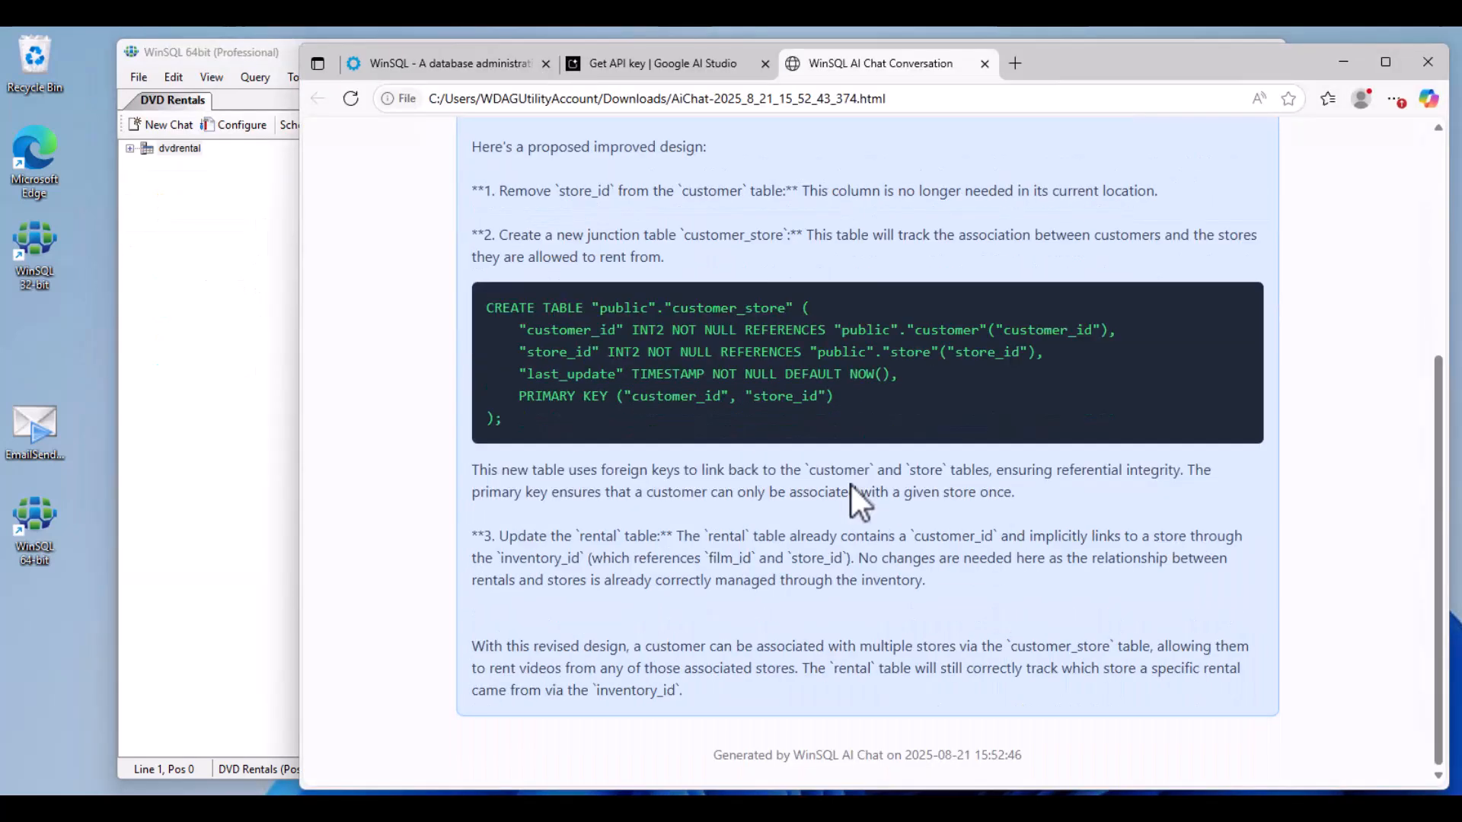
scroll(851, 486, up, 6)
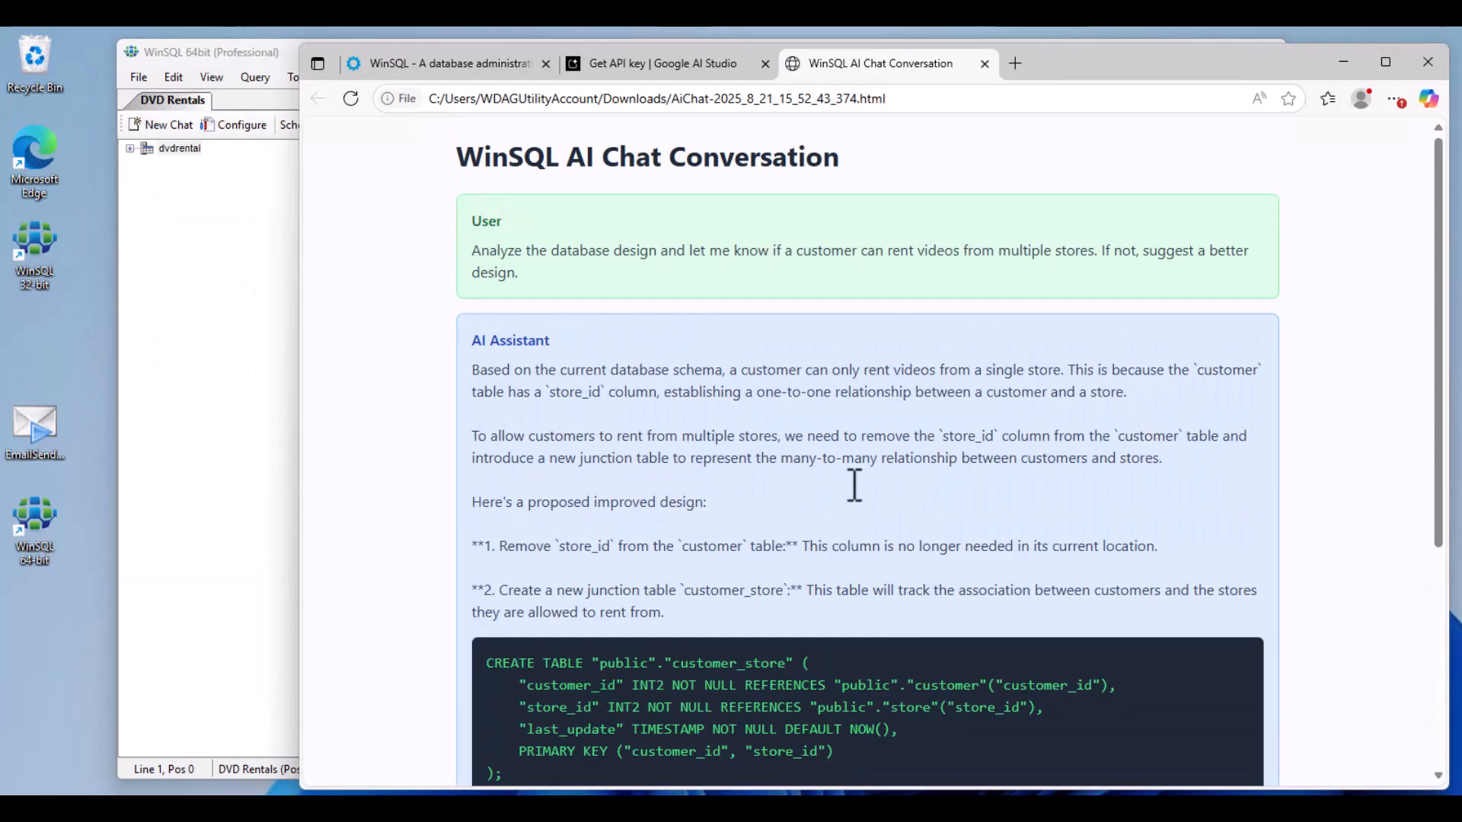
click(1340, 60)
Step: Have the AI explain the first SELECT statement in the query editor, lines 2 to 13, which builds film_info per actor
click(383, 149)
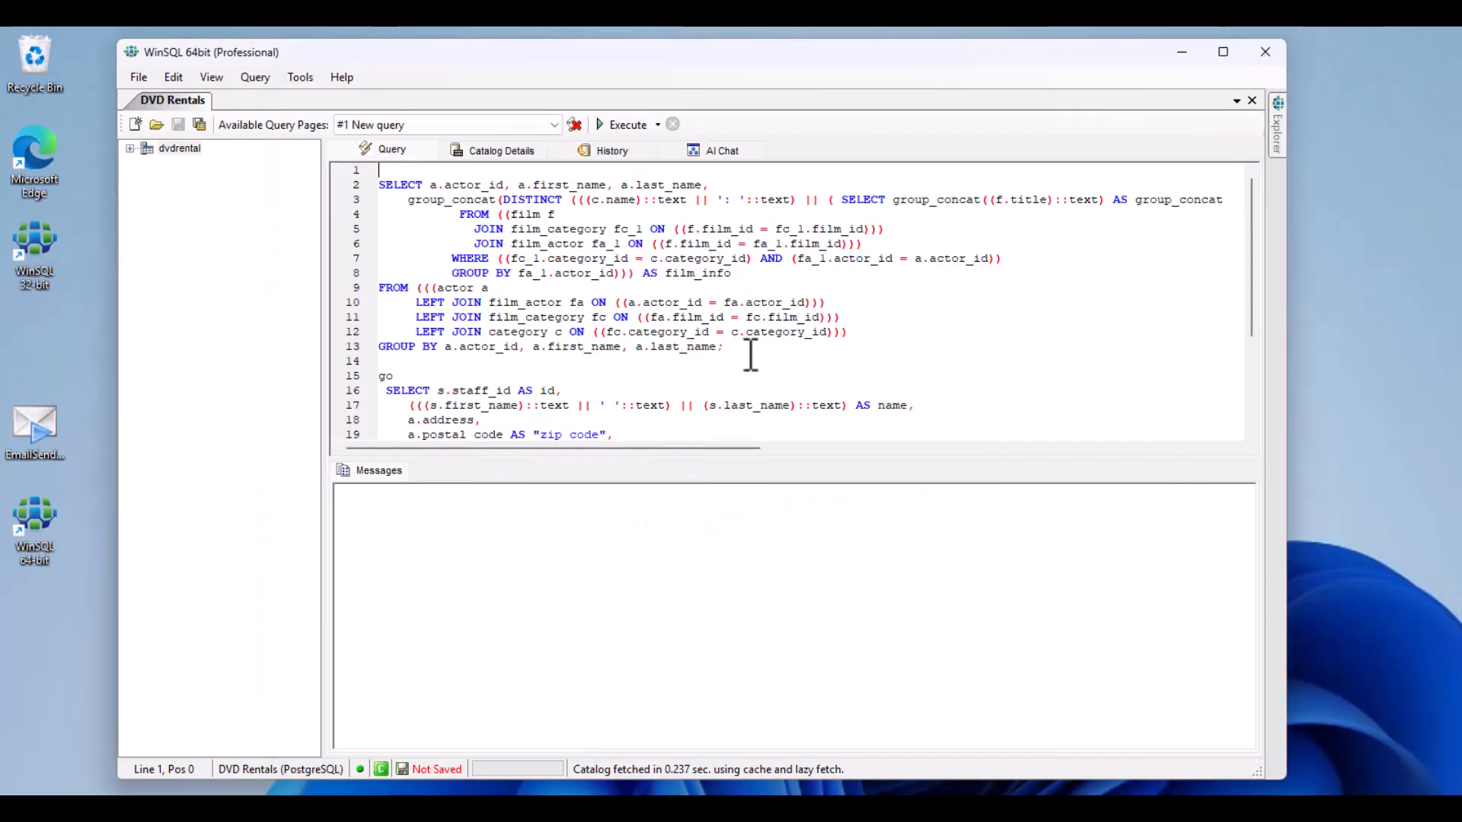
drag(744, 351, 348, 183)
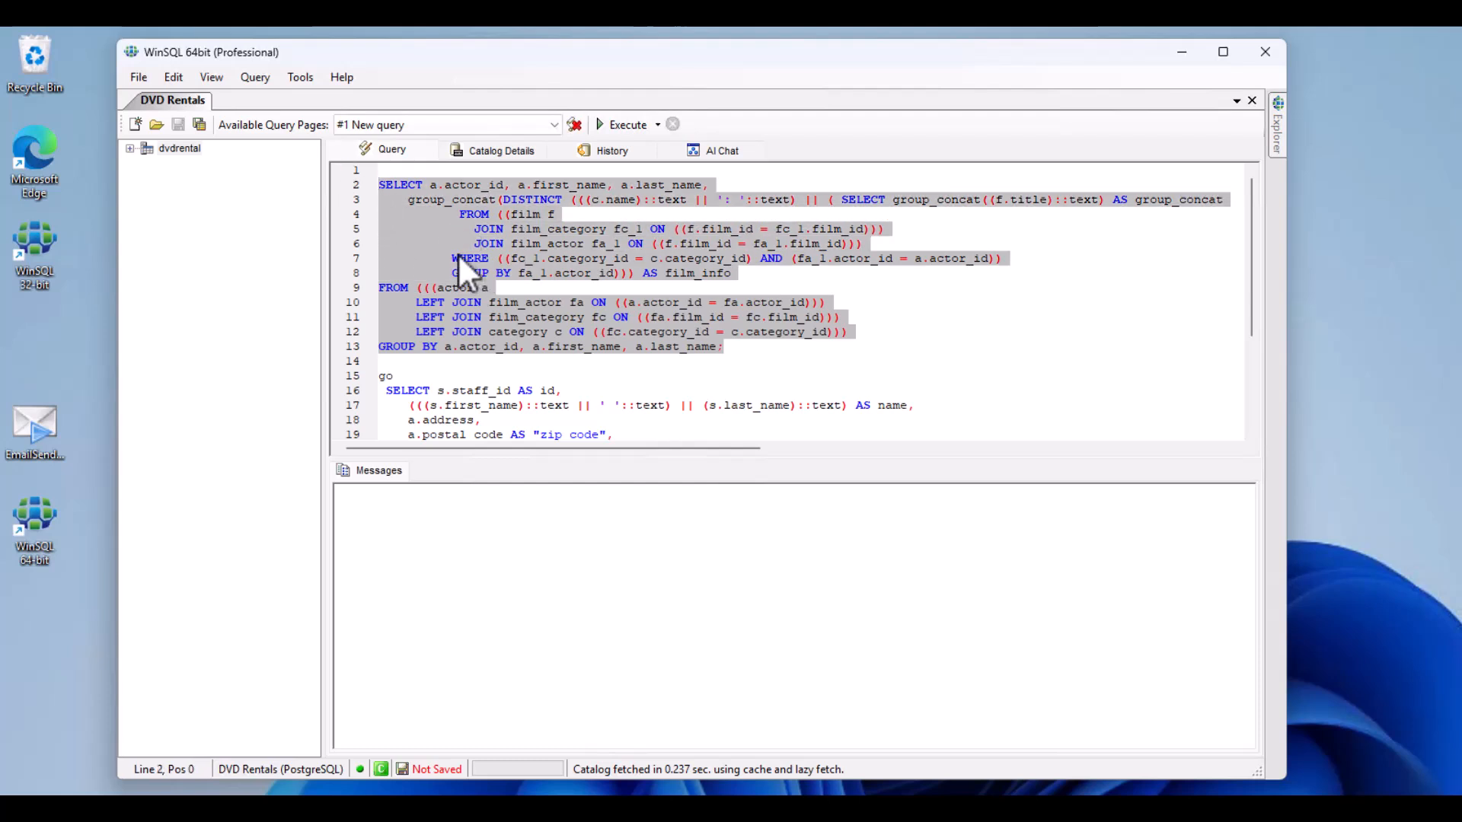
right_click(437, 220)
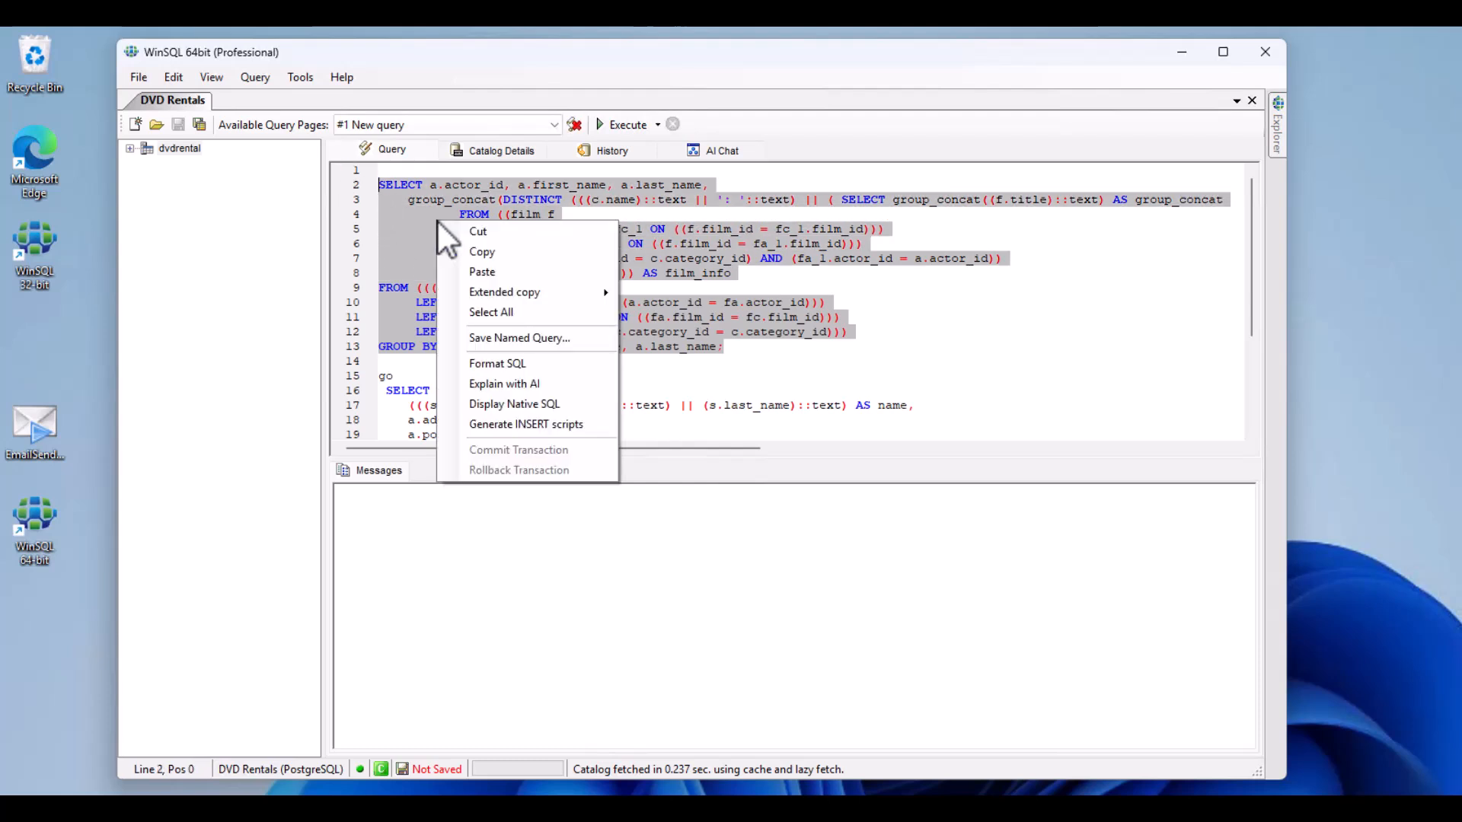
click(551, 383)
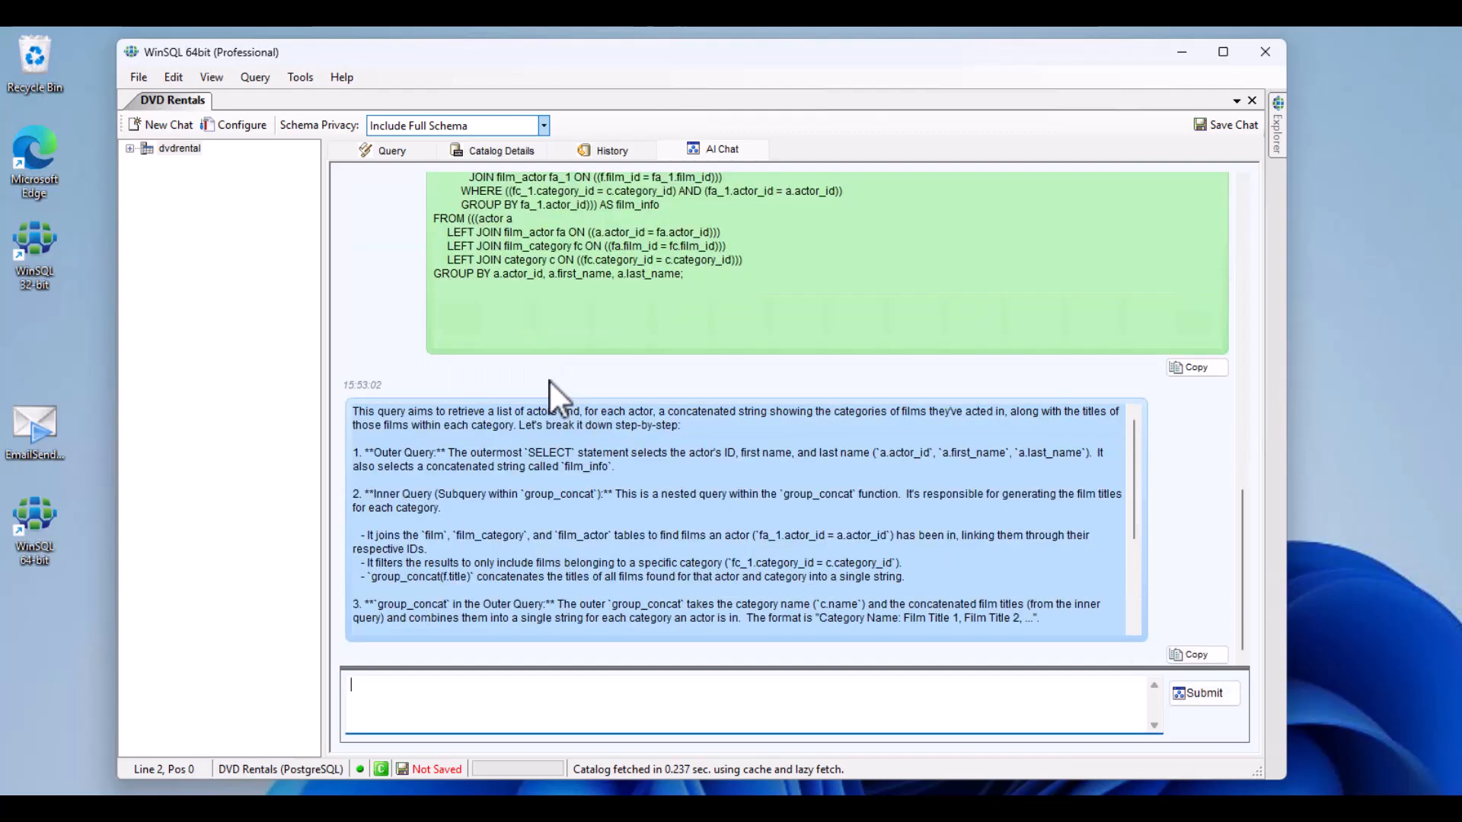
Step: Expand the dvdrental database and its list of tables in the catalog tree
click(130, 151)
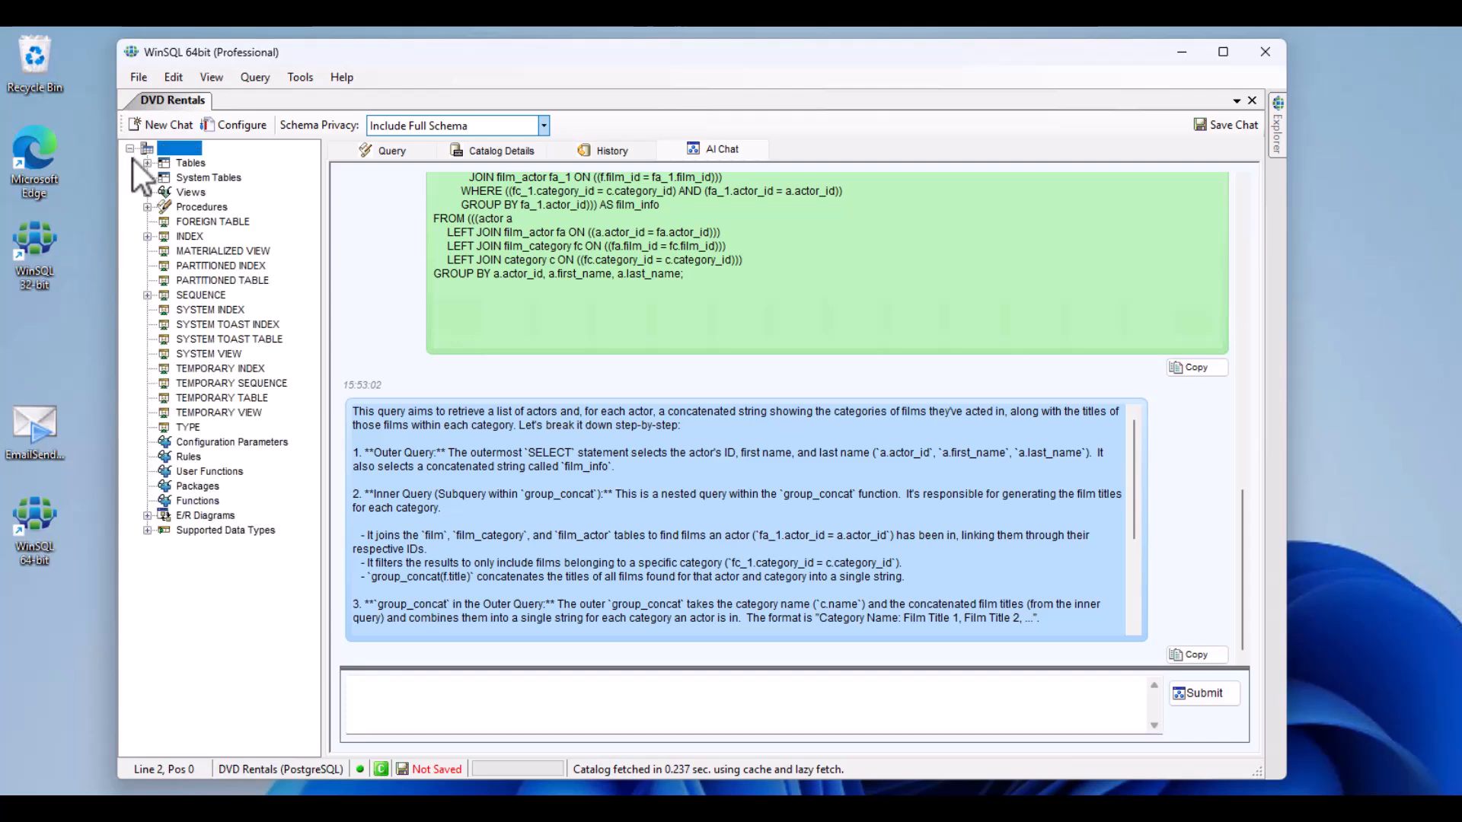
click(147, 163)
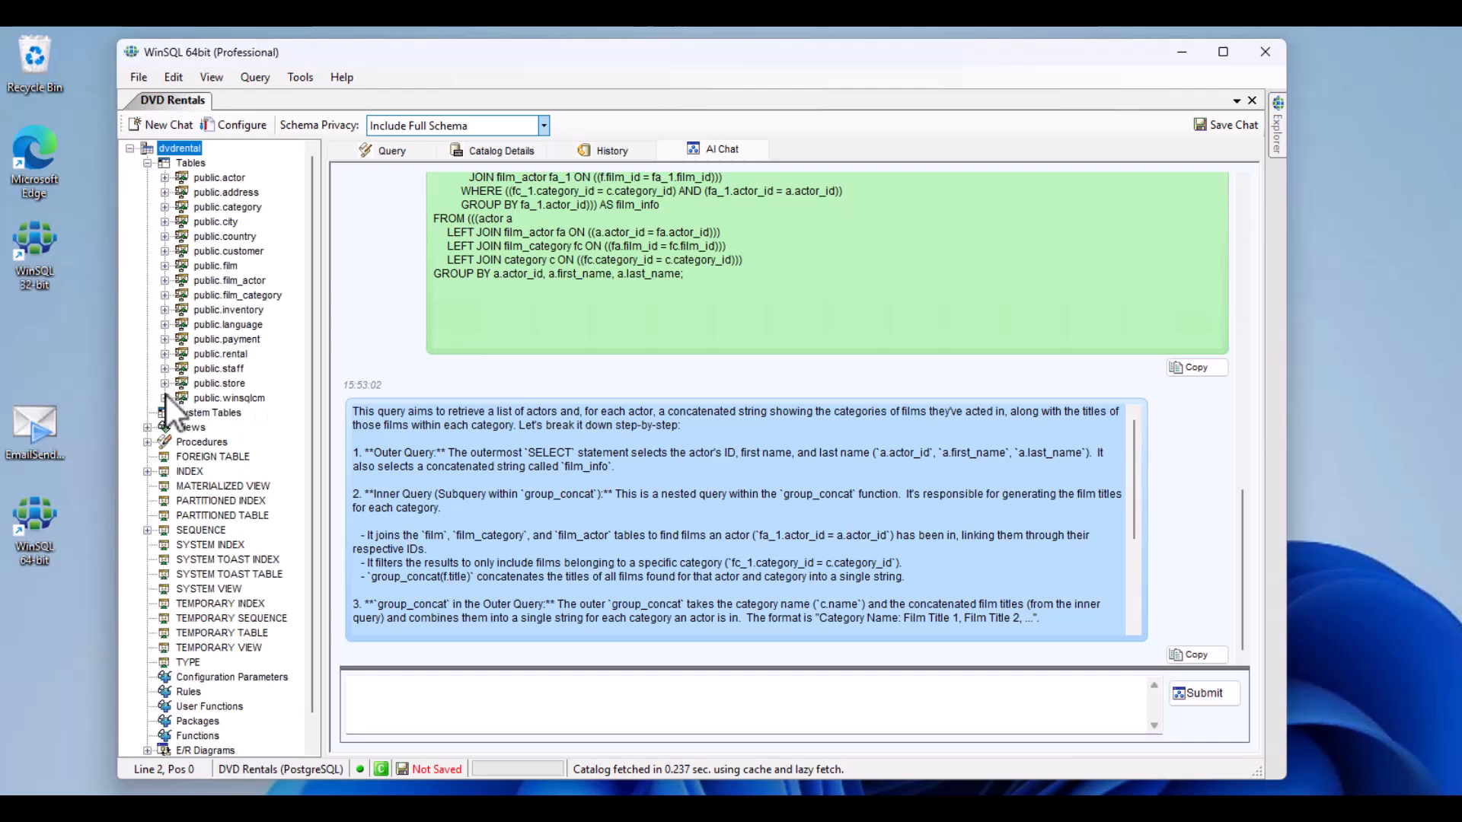